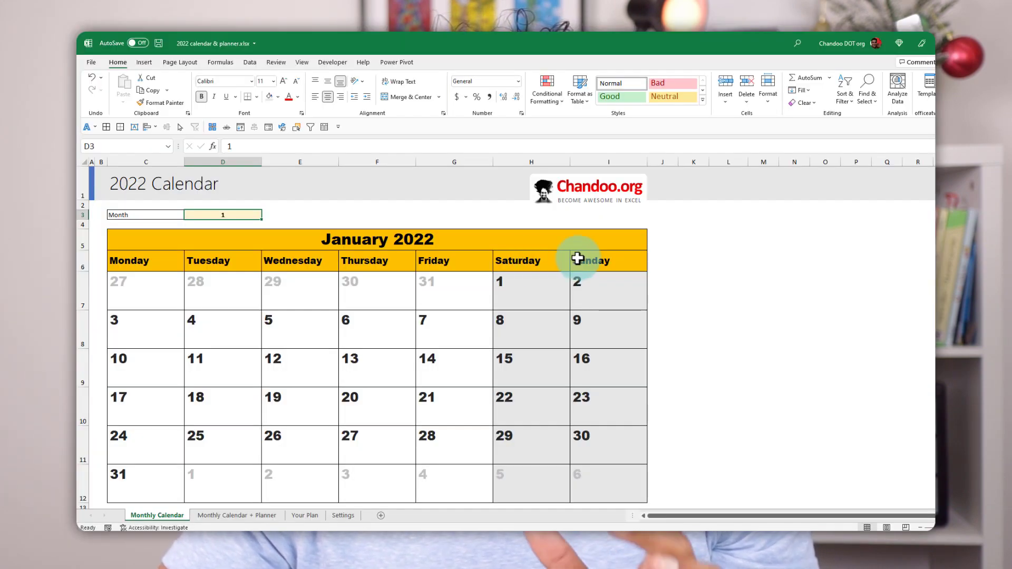
Change the Monthly Calendar's month number to 3 so it shows March 2022
{"action": "key", "text": "BackSpace"}
{"action": "type", "text": "3"}
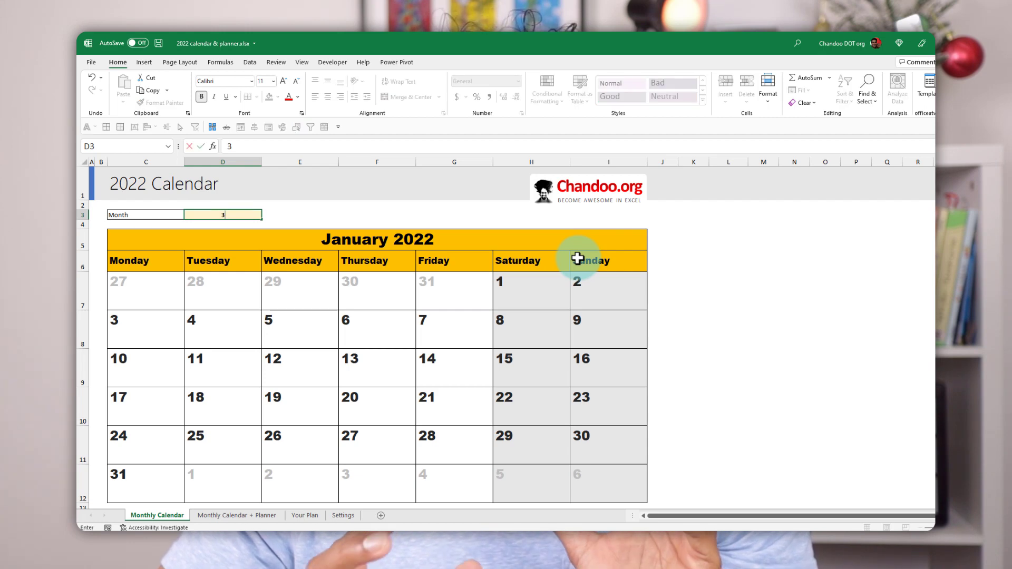
{"action": "key", "text": "Return"}
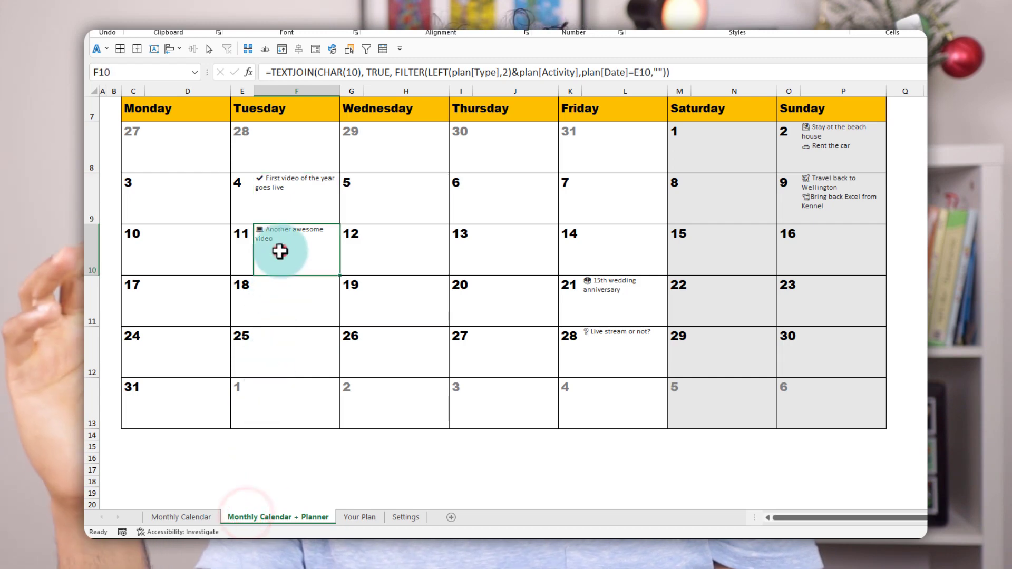
Enter month 2 on the planner calendar to display February 2022 and inspect its title formula
{"action": "scroll", "coordinate": [301, 312], "scroll_direction": "up", "scroll_amount": 1}
{"action": "scroll", "coordinate": [301, 313], "scroll_direction": "up", "scroll_amount": 1}
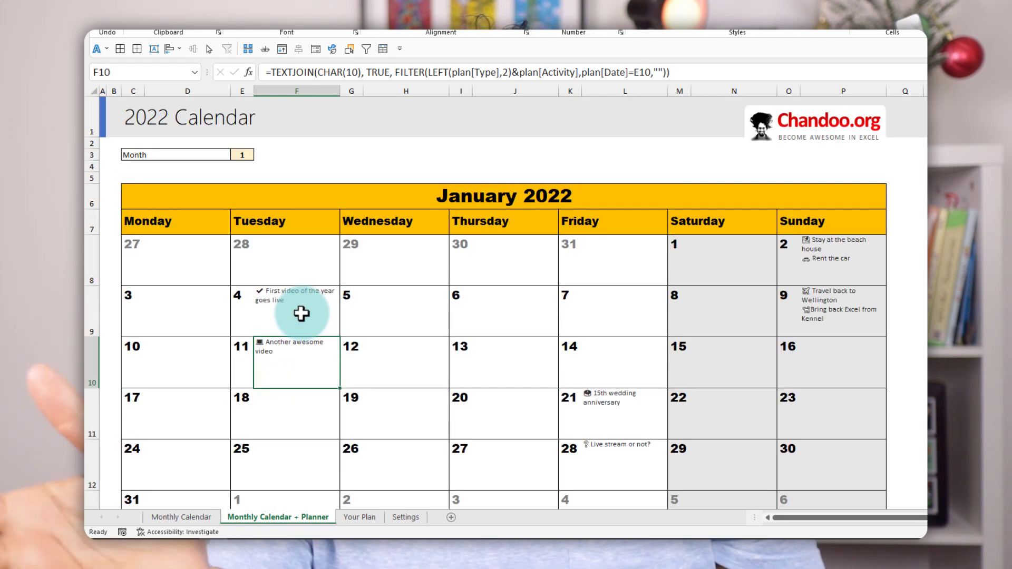
{"action": "key", "text": "ctrl+Up"}
{"action": "left_click", "coordinate": [239, 156]}
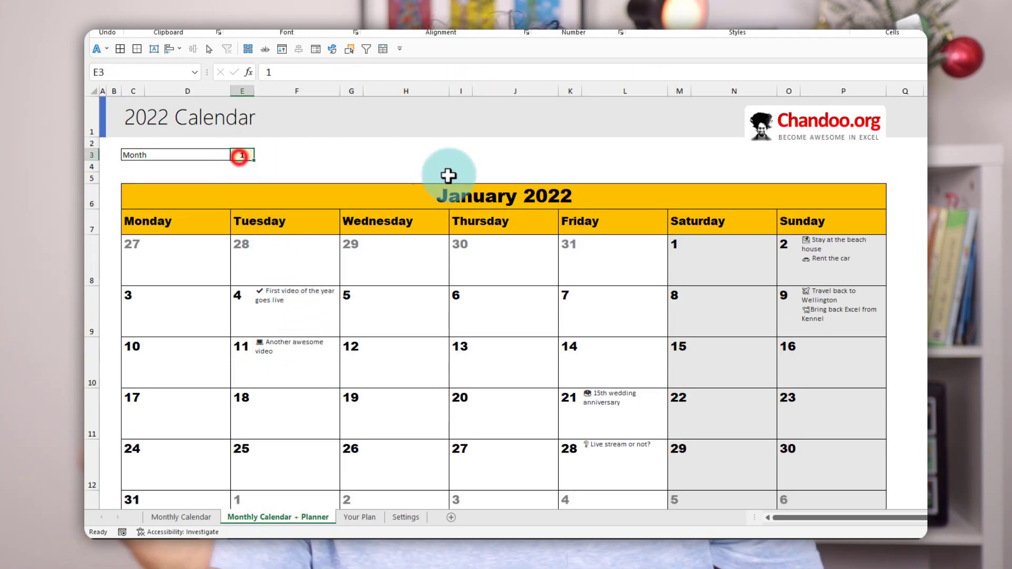
{"action": "type", "text": "2"}
{"action": "key", "text": "Return"}
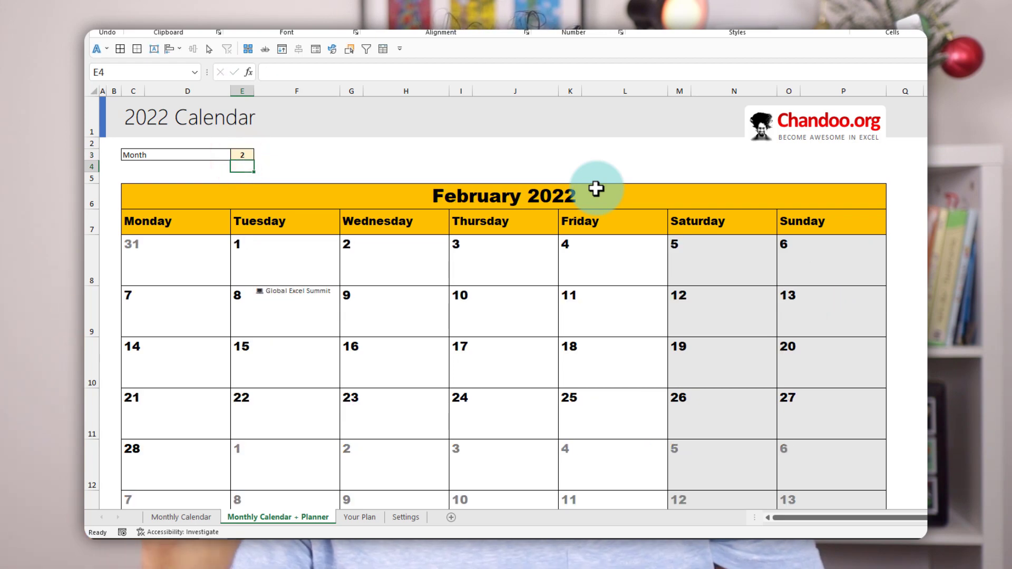
{"action": "left_click", "coordinate": [538, 199]}
{"action": "scroll", "coordinate": [480, 305], "scroll_direction": "down", "scroll_amount": 1}
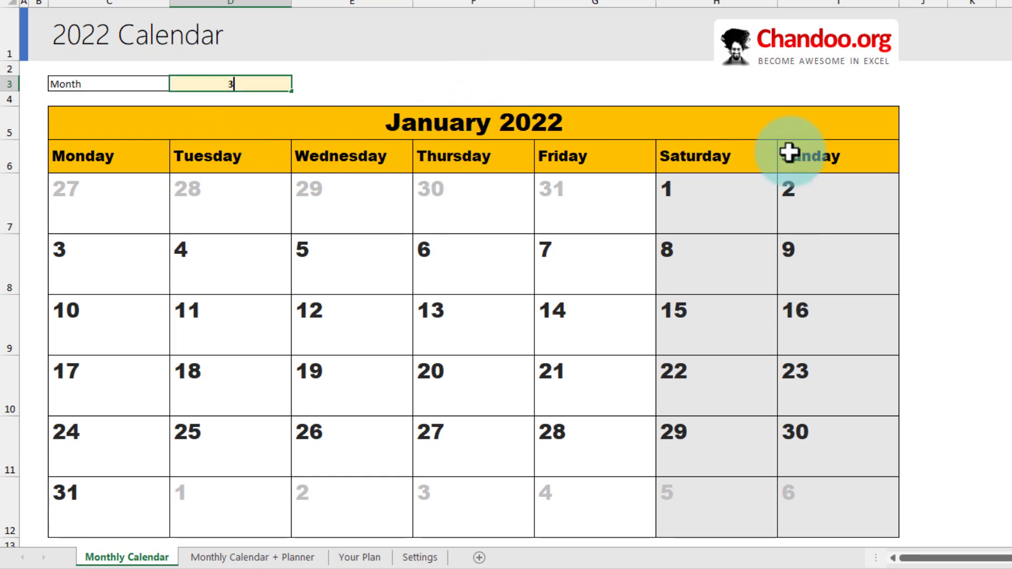
Commit month 3 for March 2022, then review activity notes on the Monthly Calendar + Planner sheet
{"action": "key", "text": "Return"}
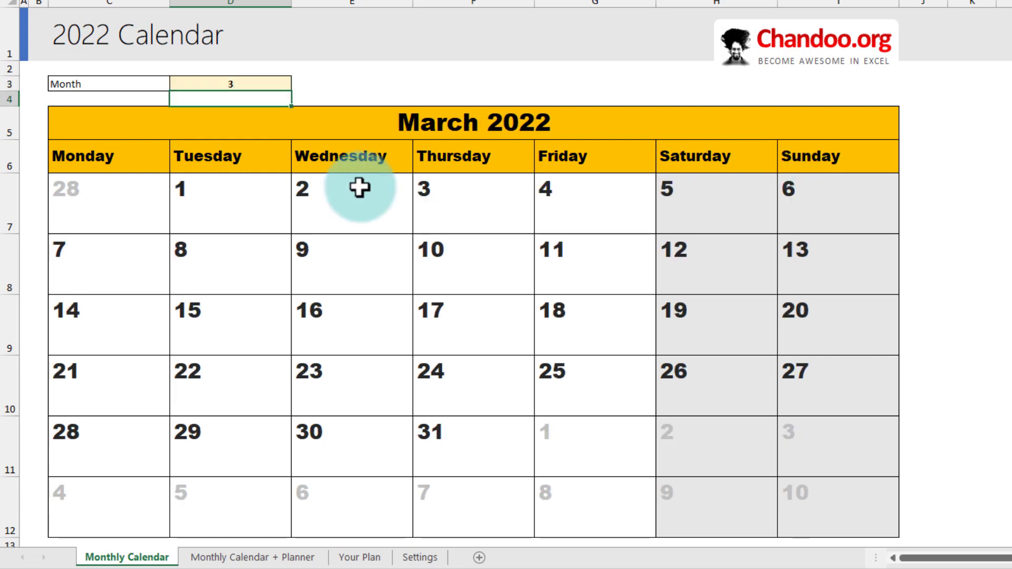
{"action": "left_click", "coordinate": [264, 555]}
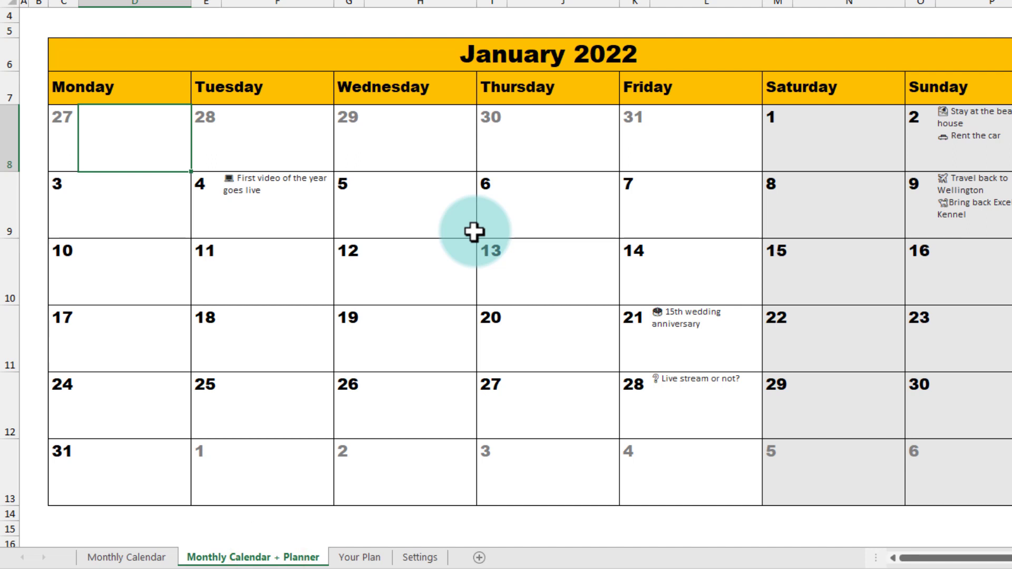
{"action": "left_click", "coordinate": [257, 179]}
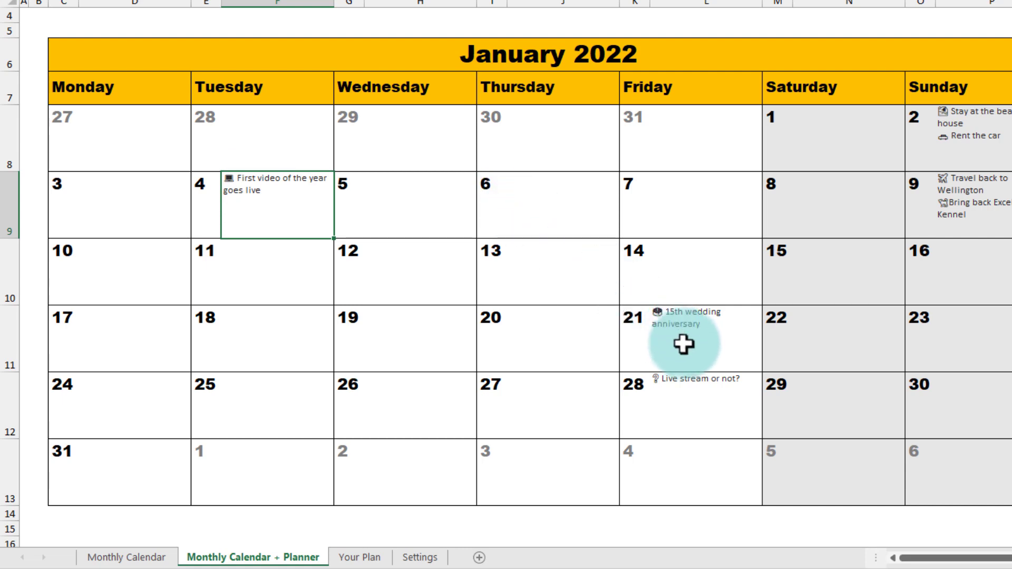
{"action": "scroll", "coordinate": [687, 347], "scroll_direction": "up", "scroll_amount": 1}
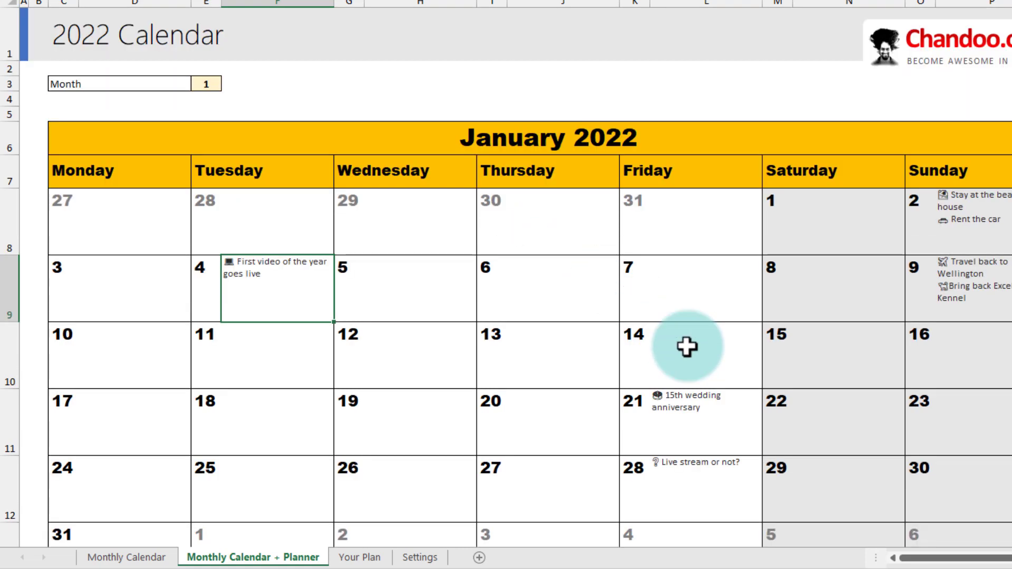
Add an 11-Jan-22 'Another awesome video' activity of type Computer related to the Your Plan table
{"action": "key", "text": "ctrl+Page_Down"}
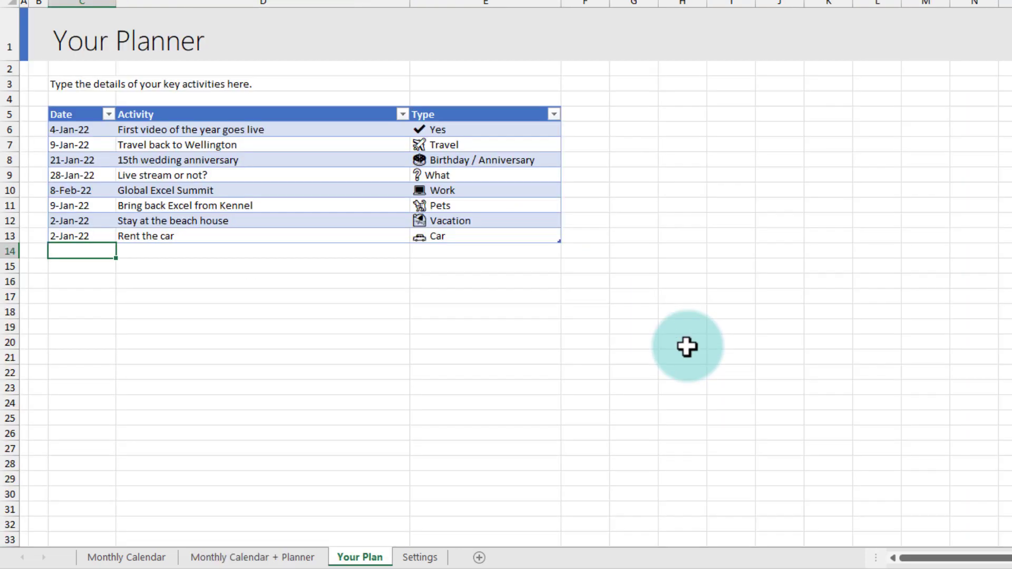
{"action": "type", "text": "11-Jan-22"}
{"action": "key", "text": "Tab"}
{"action": "type", "text": "Another awesome video"}
{"action": "key", "text": "Tab"}
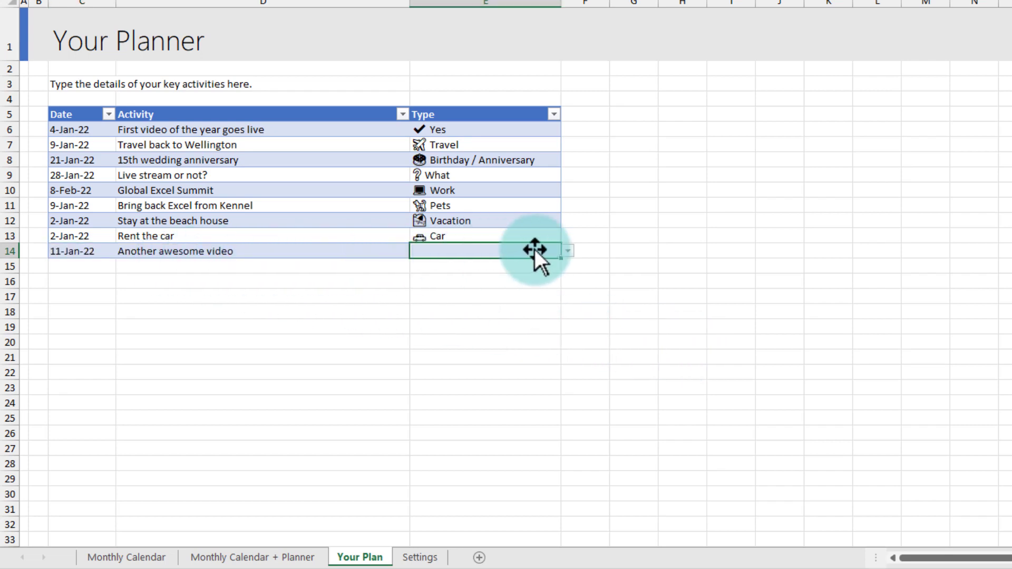
{"action": "left_click", "coordinate": [565, 251]}
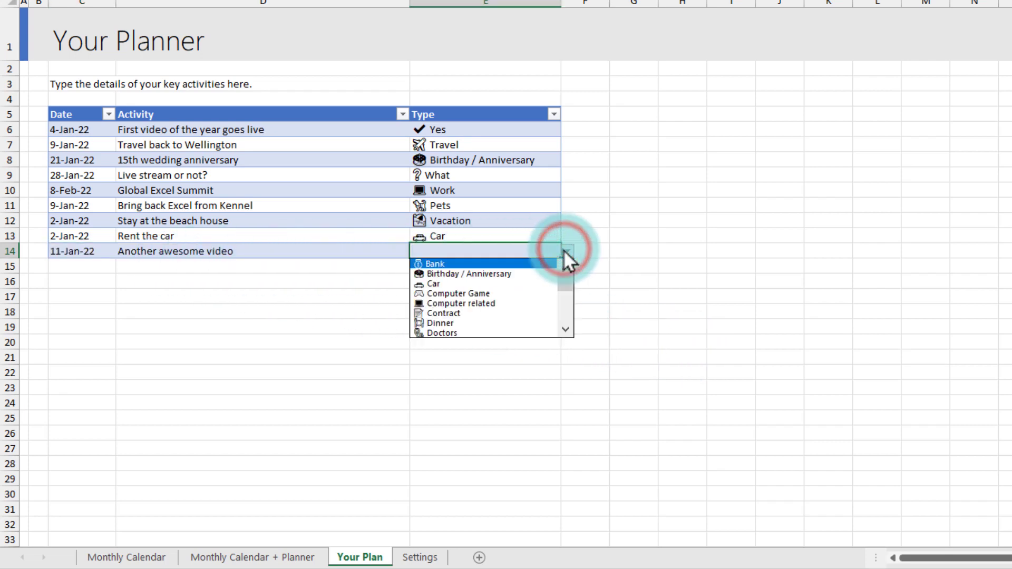
{"action": "left_click", "coordinate": [476, 303]}
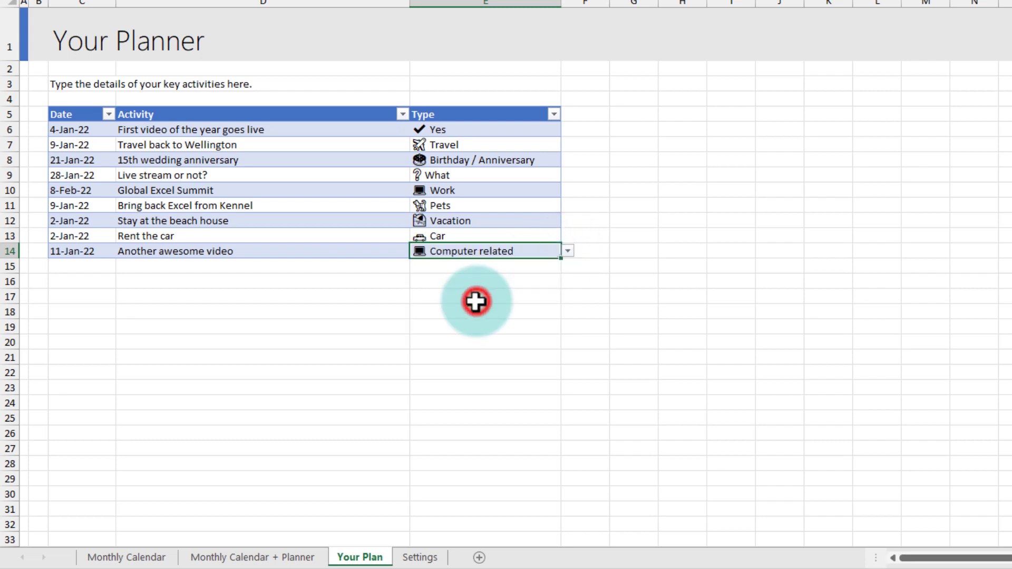
Verify the new activity appears on January 11 of the planner and review the calendar range C3:I12
{"action": "left_click", "coordinate": [203, 552]}
{"action": "left_click", "coordinate": [257, 210]}
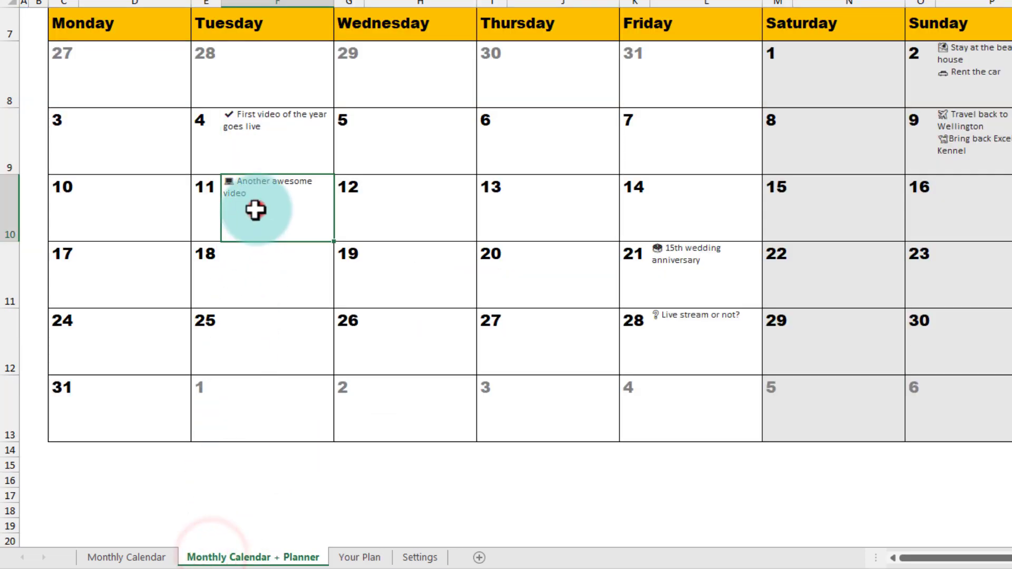
{"action": "scroll", "coordinate": [285, 293], "scroll_direction": "up", "scroll_amount": 2}
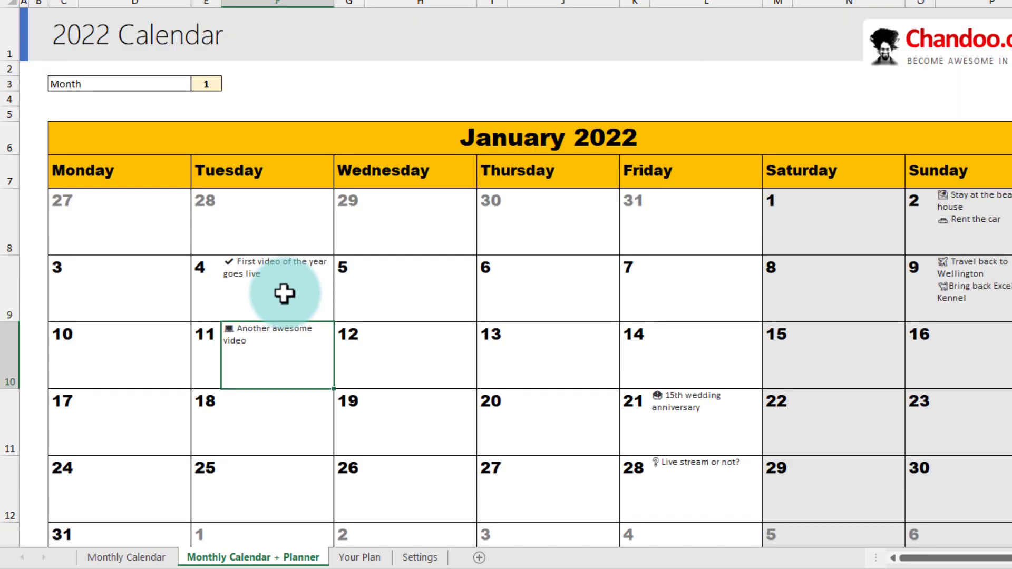
{"action": "key", "text": "ctrl+Page_Up"}
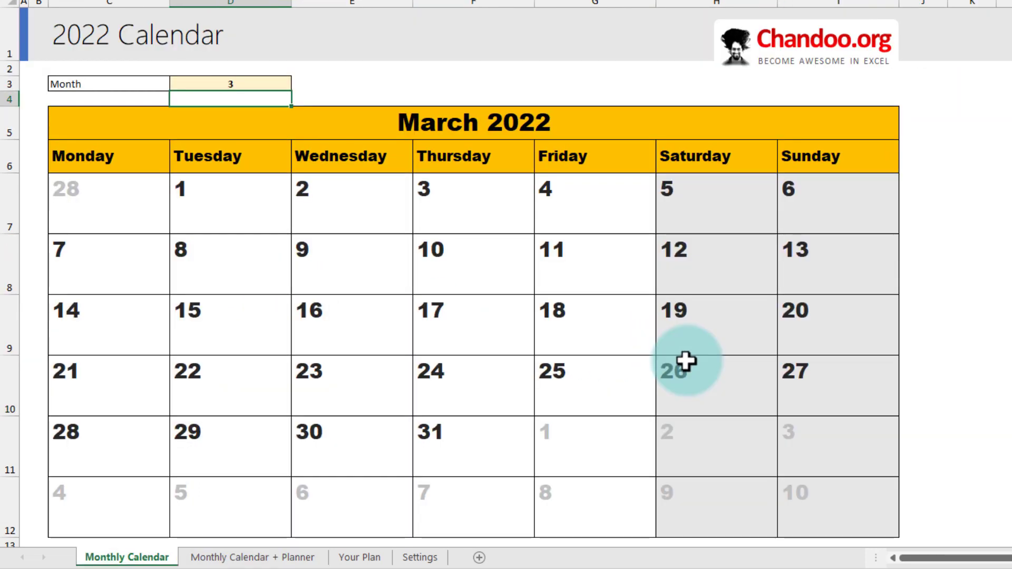
{"action": "mouse_move", "coordinate": [86, 83]}
{"action": "left_mouse_down"}
{"action": "mouse_move", "coordinate": [673, 441]}
{"action": "mouse_move", "coordinate": [738, 524]}
{"action": "left_mouse_up"}
{"action": "left_click", "coordinate": [269, 557]}
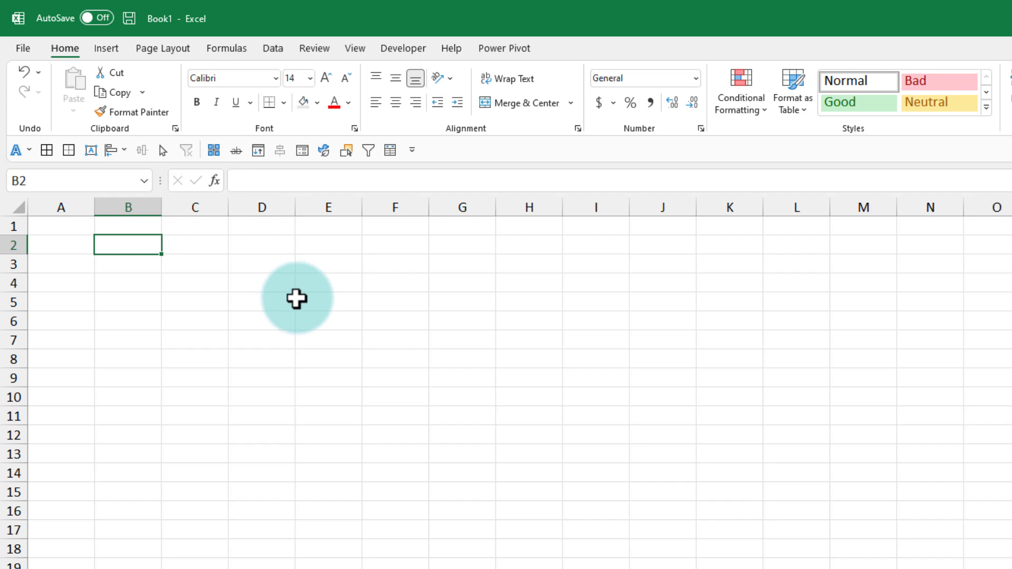
Enter the label 'Month number' in B2 and the month value 1 in C2
{"action": "type", "text": "Month number"}
{"action": "key", "text": "Tab"}
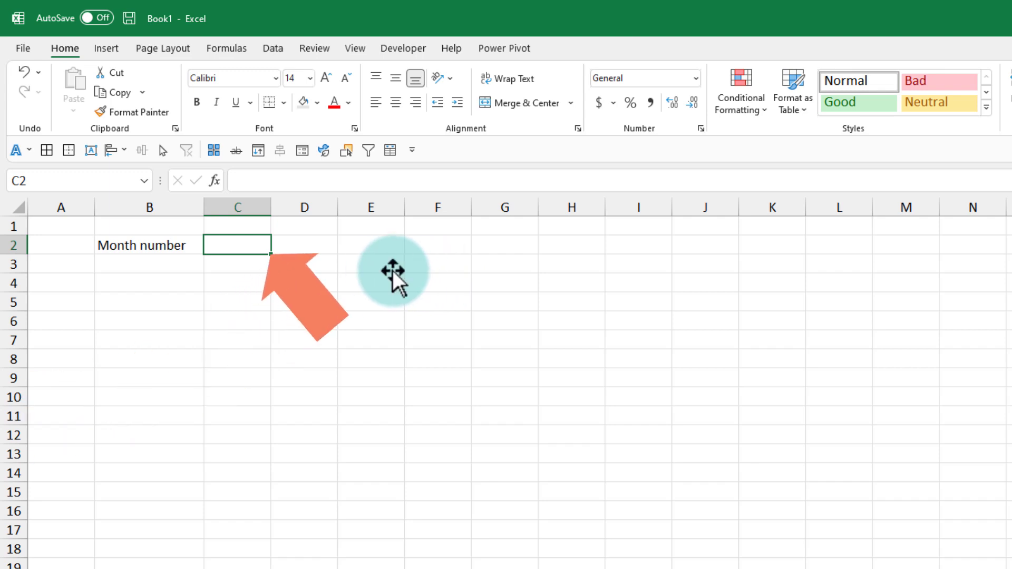
{"action": "type", "text": "1"}
{"action": "key", "text": "Return"}
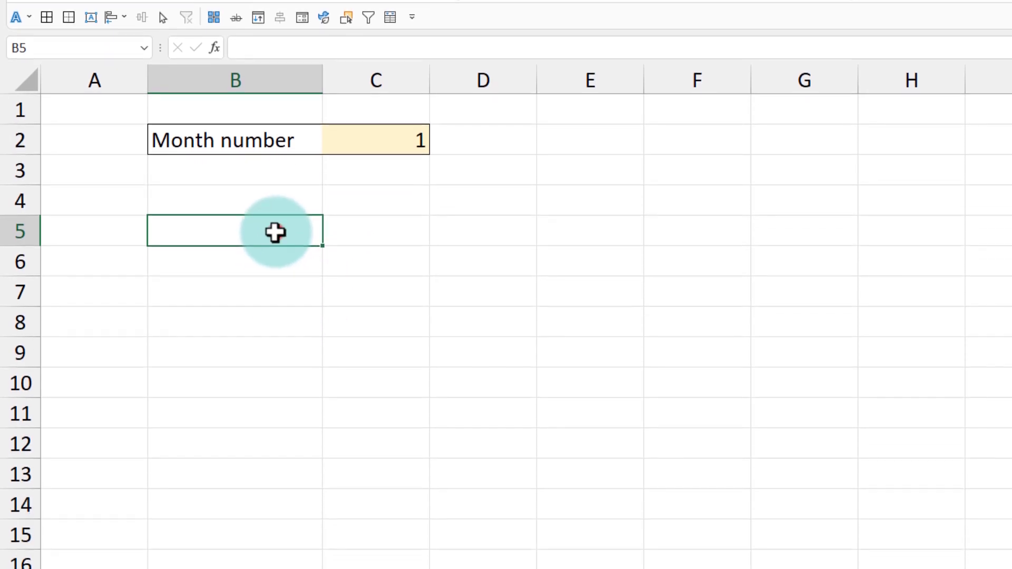
{"action": "left_click", "coordinate": [275, 365]}
Apply All Borders to the six-row, seven-column calendar grid B5:H10
{"action": "left_click_drag", "start_coordinate": [220, 226], "coordinate": [896, 373]}
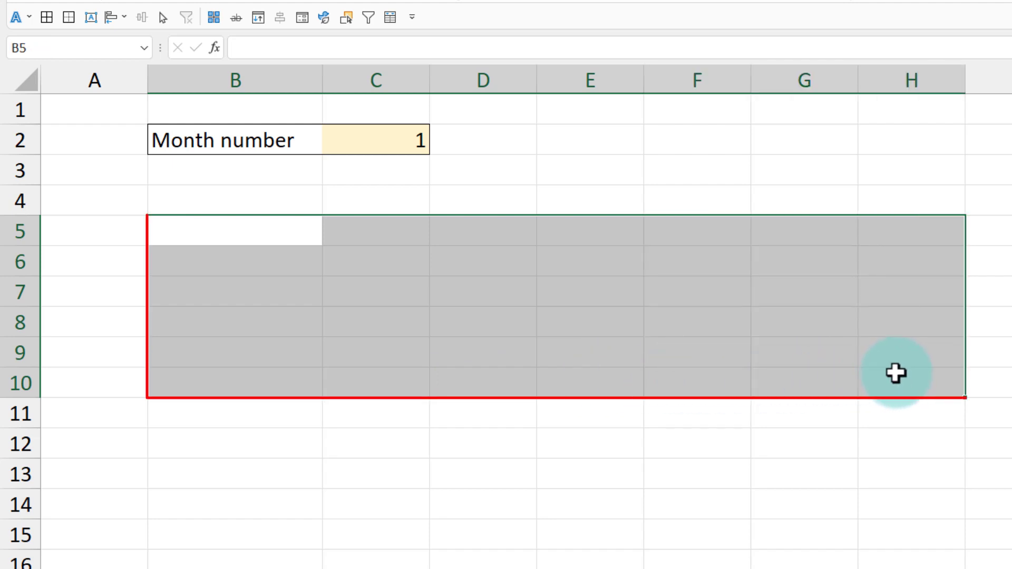
{"action": "left_click", "coordinate": [47, 17]}
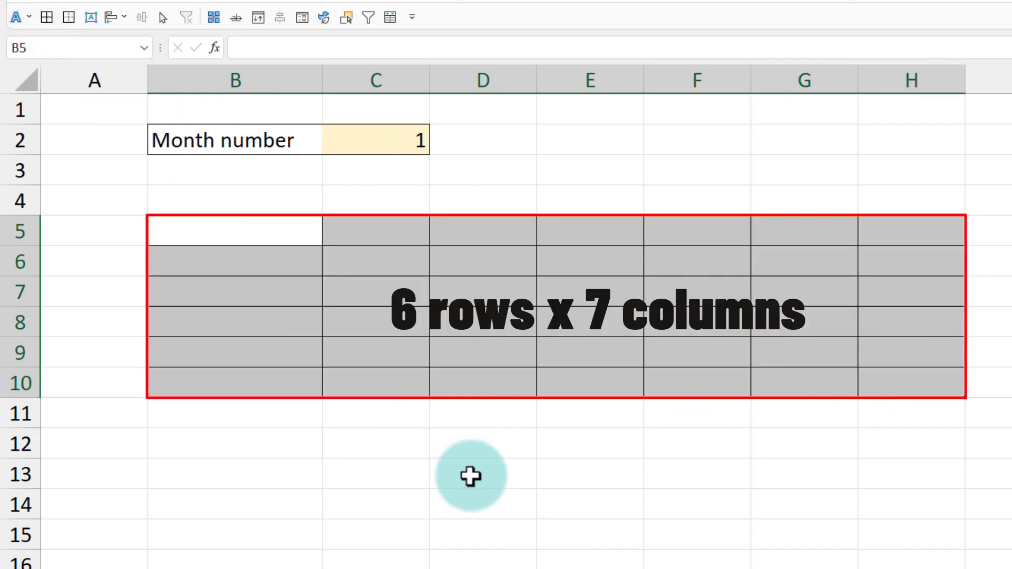
{"action": "left_click", "coordinate": [466, 504]}
{"action": "left_click_drag", "start_coordinate": [271, 233], "coordinate": [920, 382]}
{"action": "left_click", "coordinate": [269, 232]}
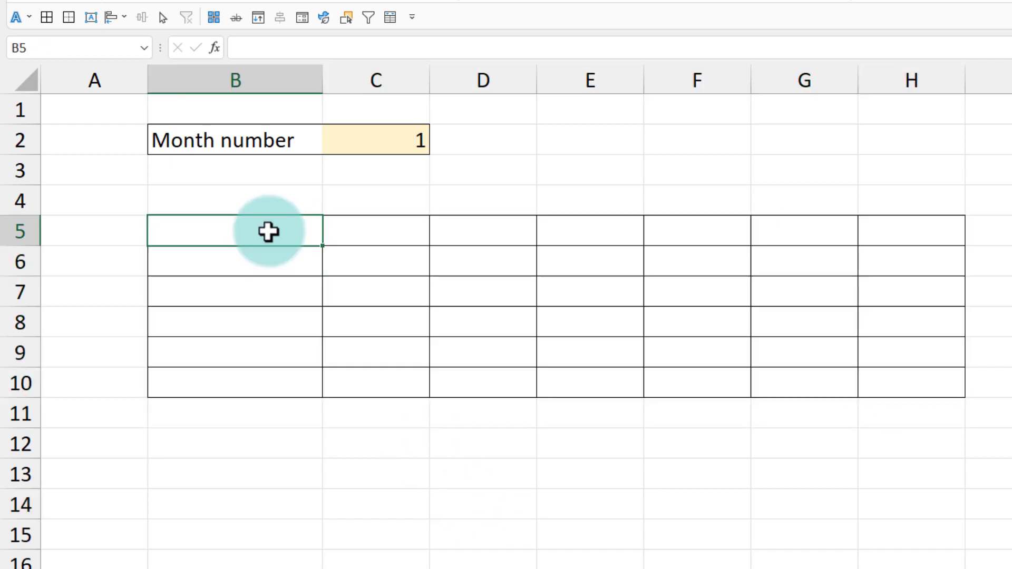
{"action": "left_click_drag", "start_coordinate": [280, 234], "coordinate": [910, 385]}
Add Monday through Sunday headings in row 4 and widen columns B–H equally
{"action": "key", "text": "Up"}
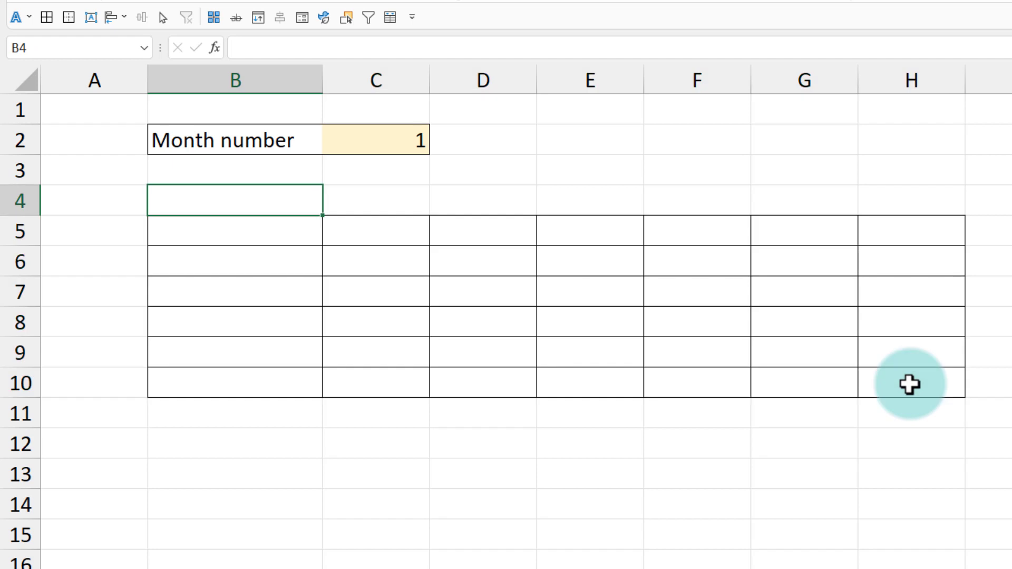
{"action": "type", "text": "Monday"}
{"action": "key", "text": "Tab"}
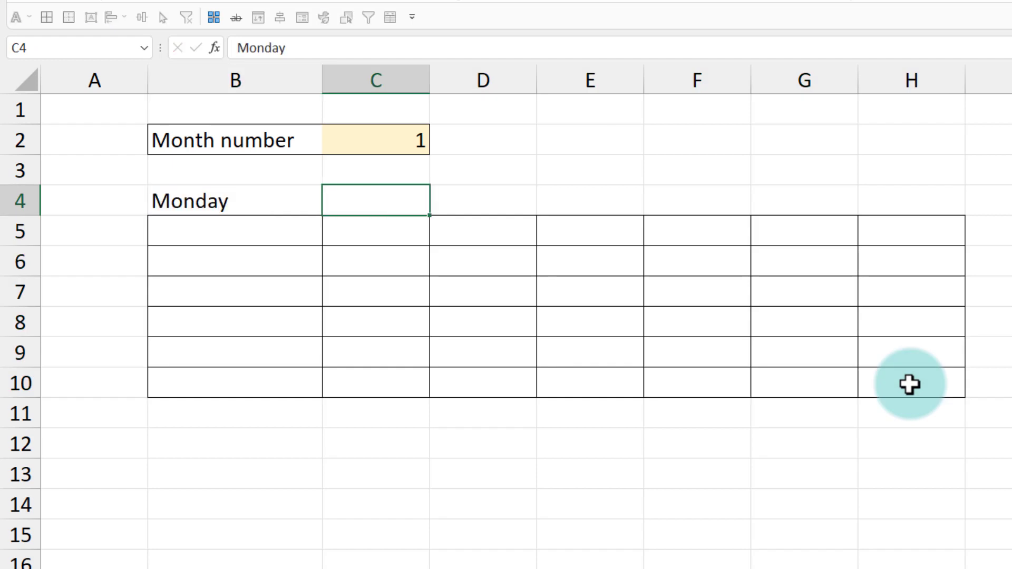
{"action": "left_click", "coordinate": [272, 189]}
{"action": "left_click_drag", "start_coordinate": [322, 214], "coordinate": [938, 220]}
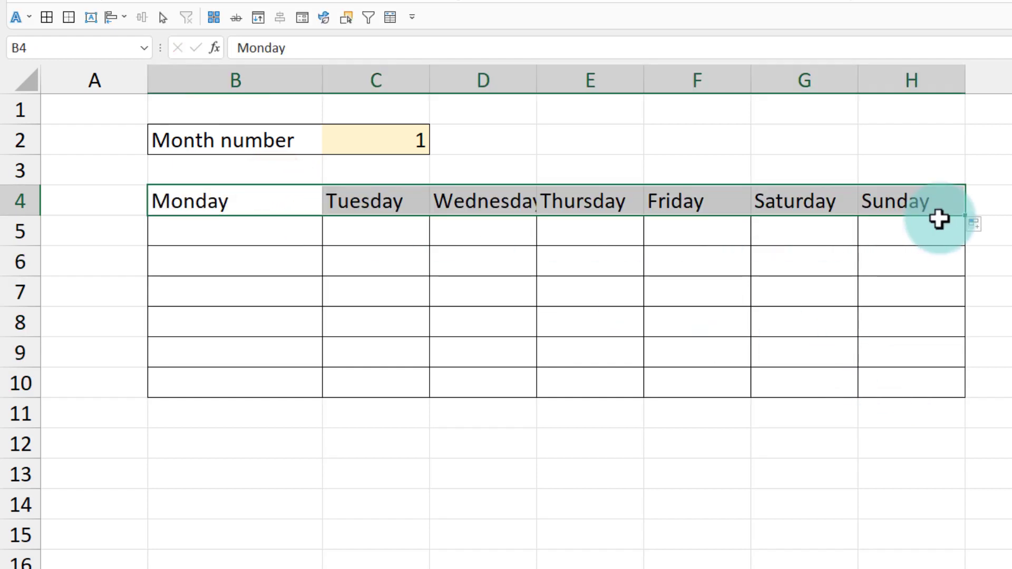
{"action": "left_click", "coordinate": [303, 245]}
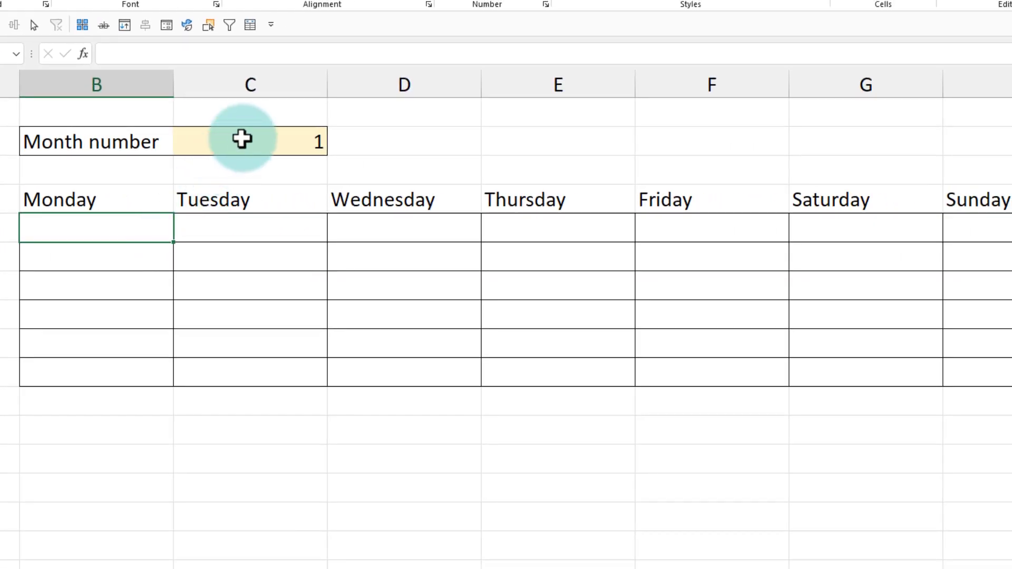
{"action": "left_click", "coordinate": [242, 138]}
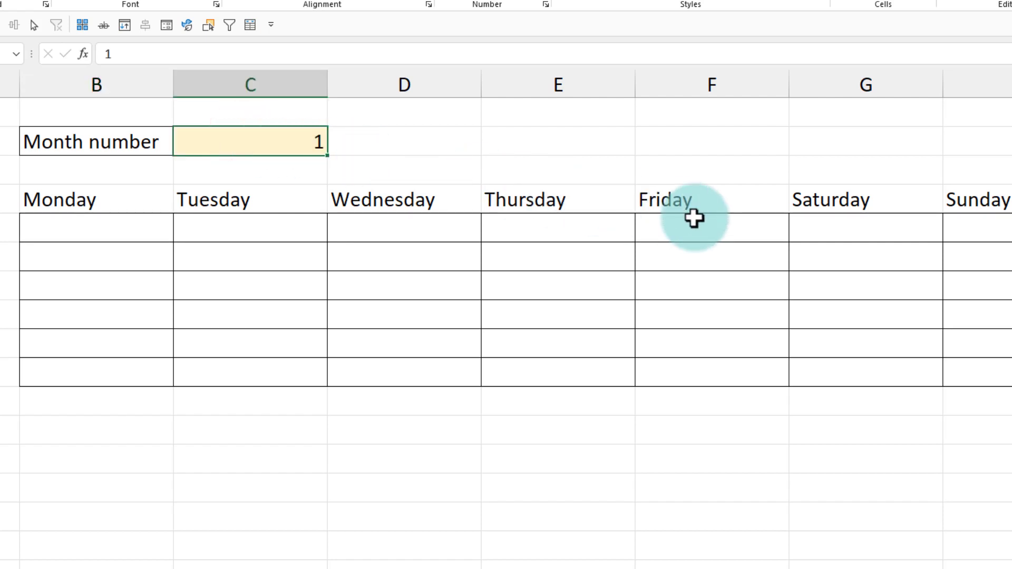
{"action": "left_click", "coordinate": [727, 224]}
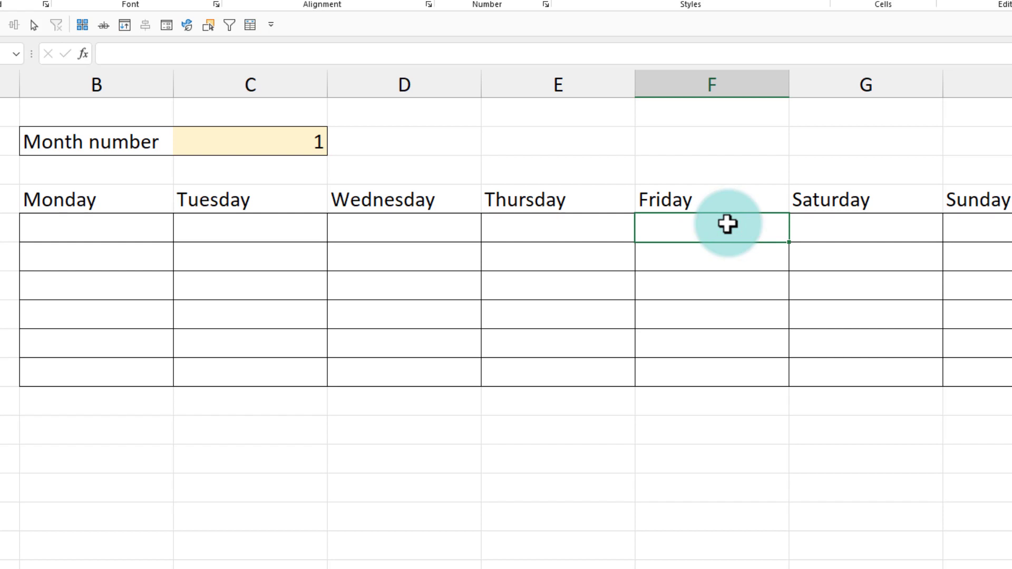
Enter =DATE(2022,C2,1) in E2, format it as Long Date, and widen column E
{"action": "key", "text": "Up"}
{"action": "key", "text": "Up"}
{"action": "key", "text": "Left"}
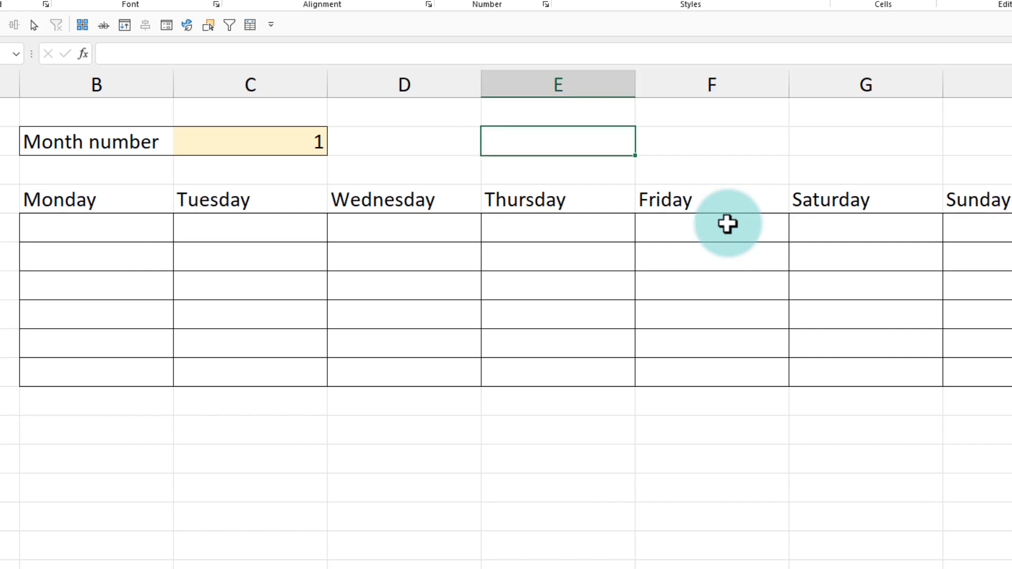
{"action": "type", "text": "=date"}
{"action": "key", "text": "Tab"}
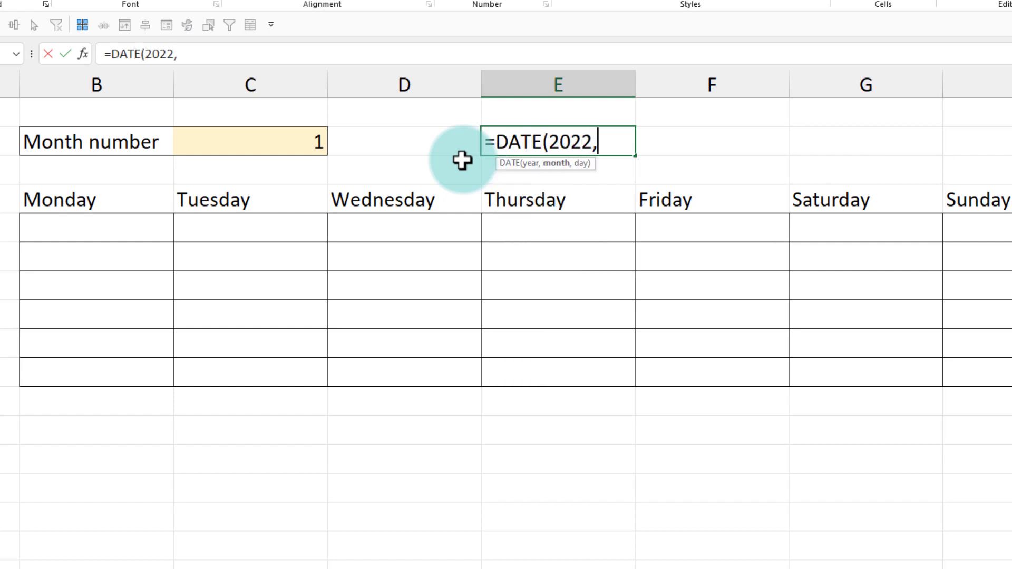
{"action": "left_click", "coordinate": [276, 141]}
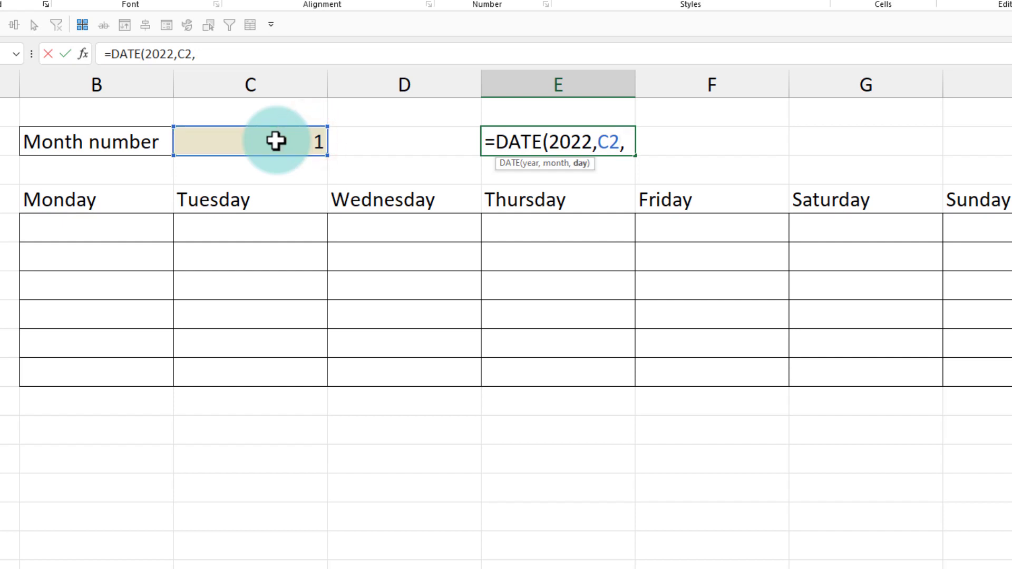
{"action": "type", "text": ",1)"}
{"action": "key", "text": "Return"}
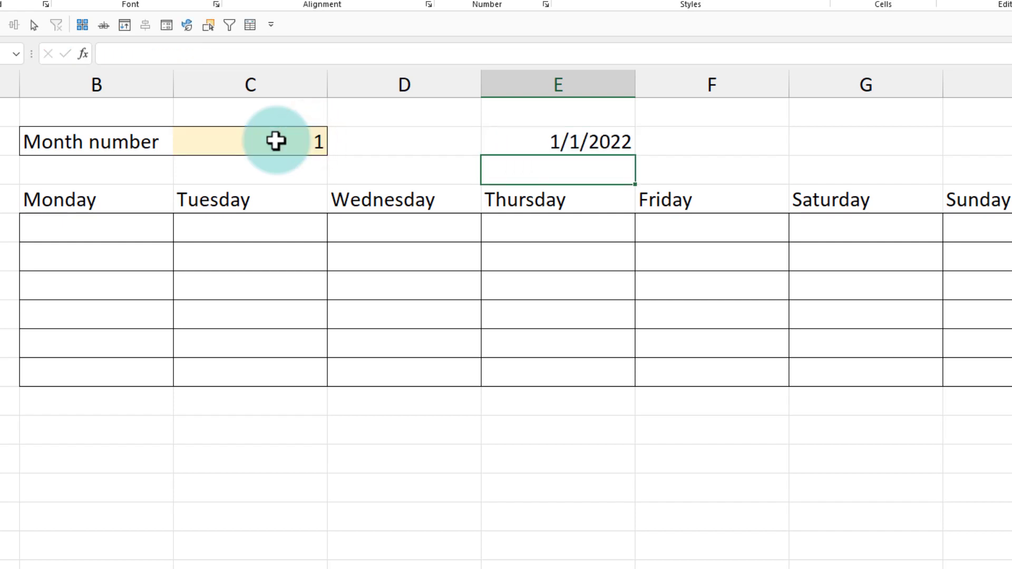
{"action": "left_click", "coordinate": [563, 147]}
{"action": "left_click", "coordinate": [551, 45]}
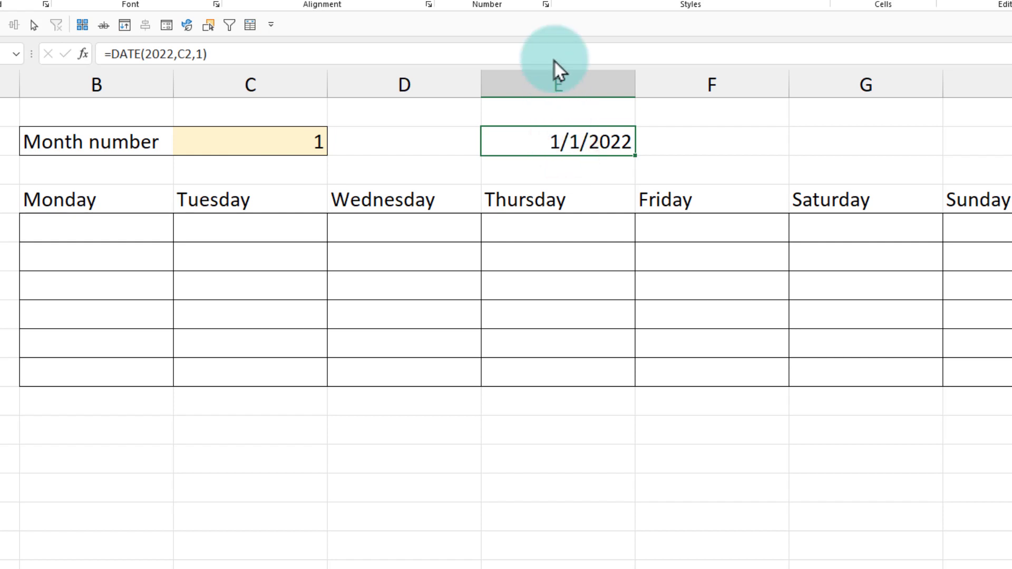
{"action": "left_click", "coordinate": [530, 159]}
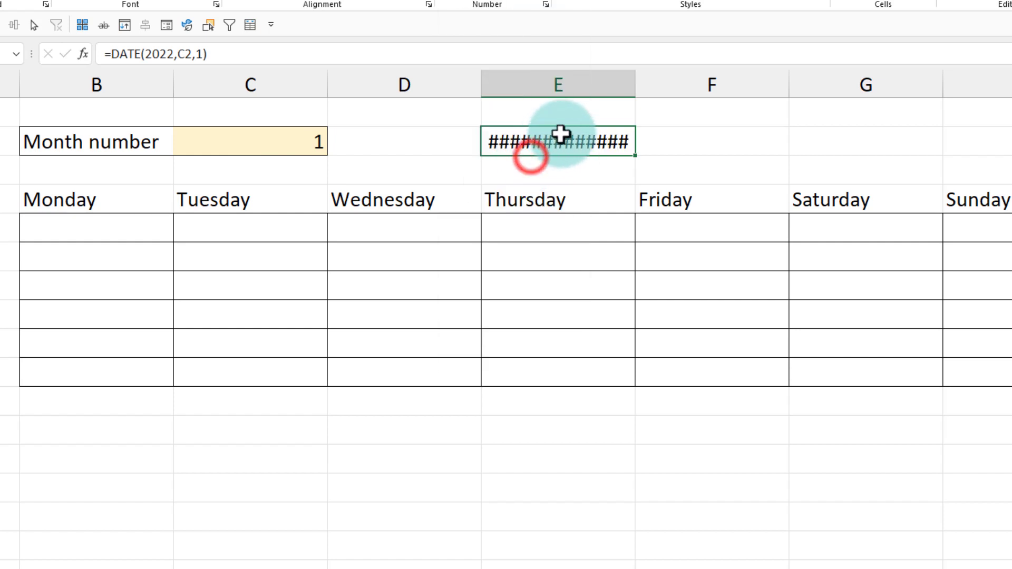
{"action": "left_click_drag", "start_coordinate": [636, 78], "coordinate": [787, 89]}
{"action": "left_click", "coordinate": [603, 142]}
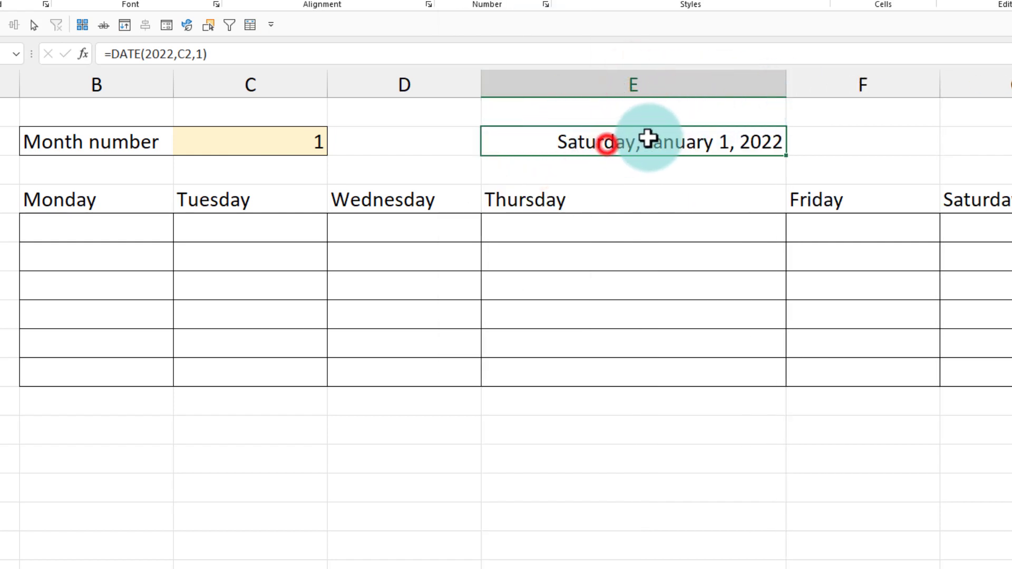
Enter sample days 1 and 2 at the end of the first week and 3 under Monday
{"action": "left_click", "coordinate": [995, 227]}
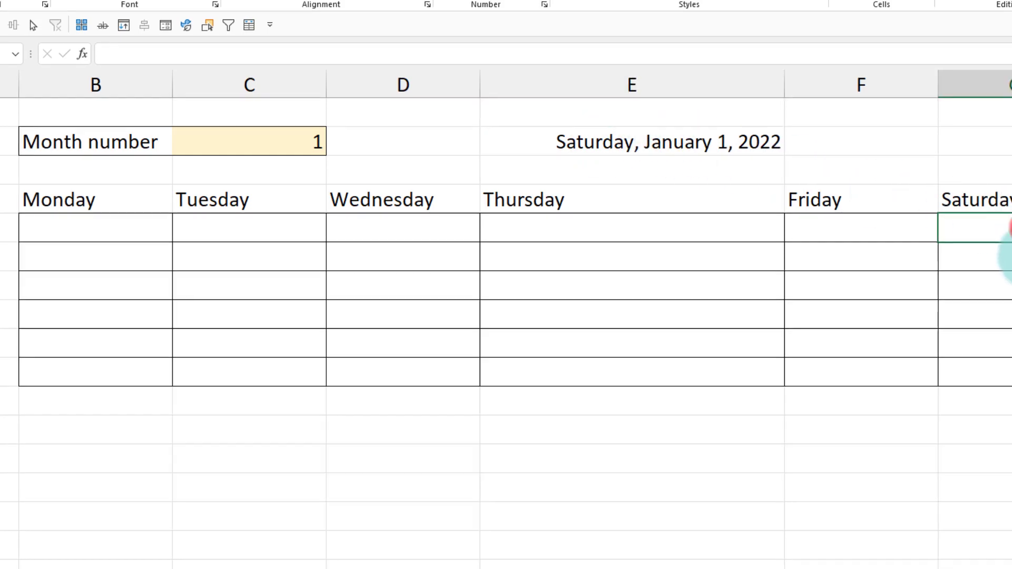
{"action": "type", "text": "1"}
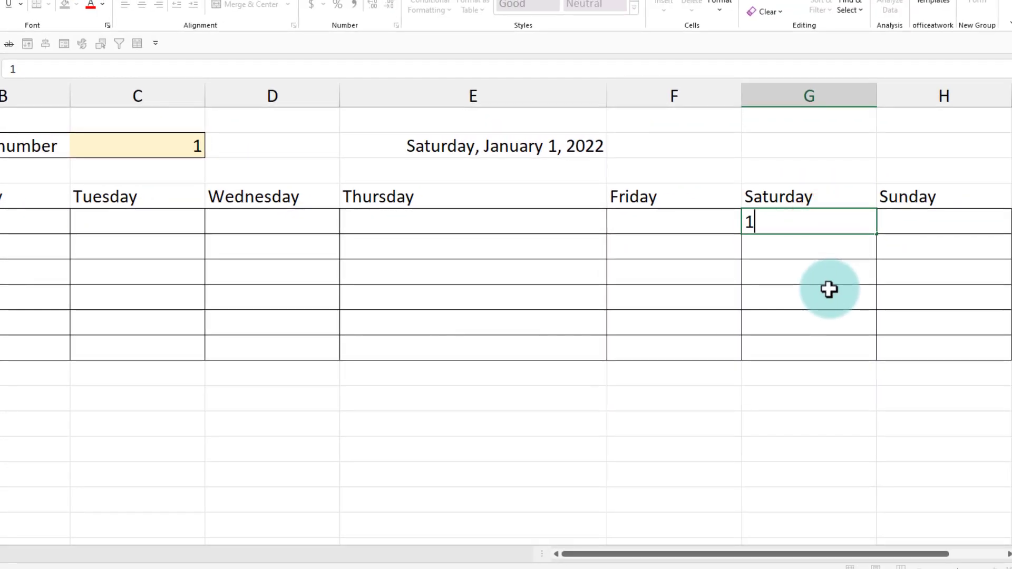
{"action": "key", "text": "Tab"}
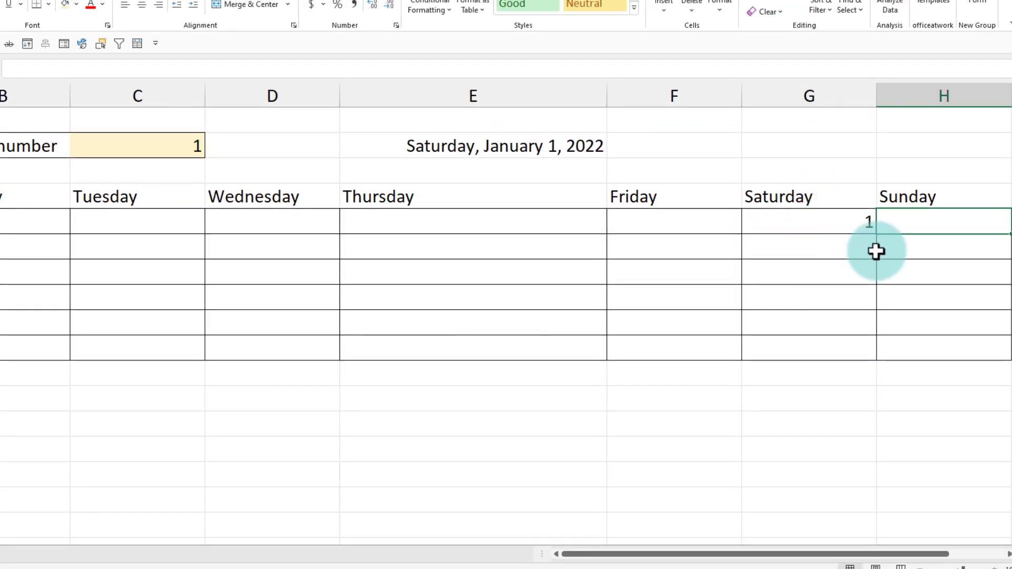
{"action": "left_click", "coordinate": [908, 224]}
{"action": "type", "text": "2"}
{"action": "left_click", "coordinate": [40, 253]}
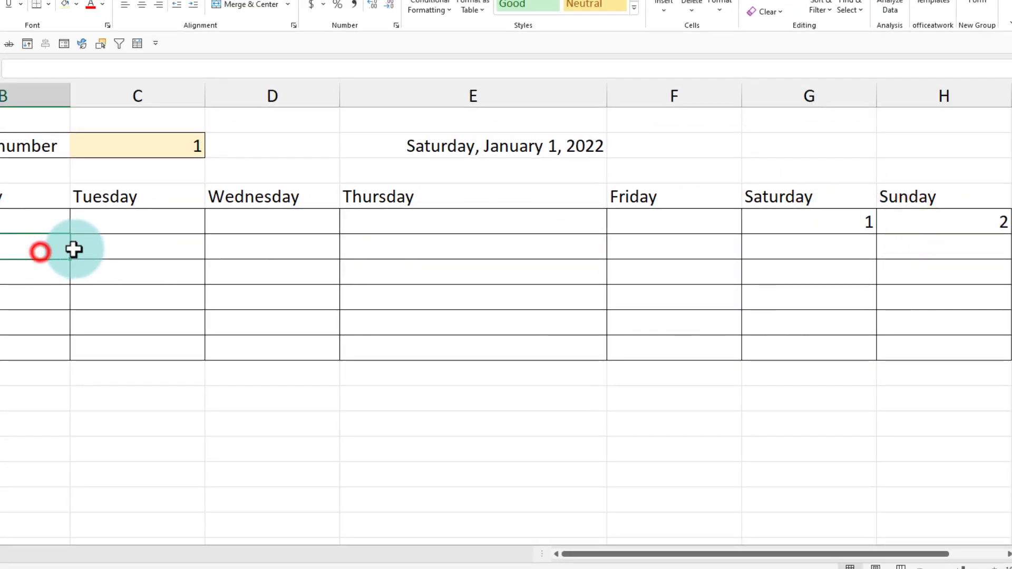
{"action": "type", "text": "3"}
{"action": "key", "text": "Tab"}
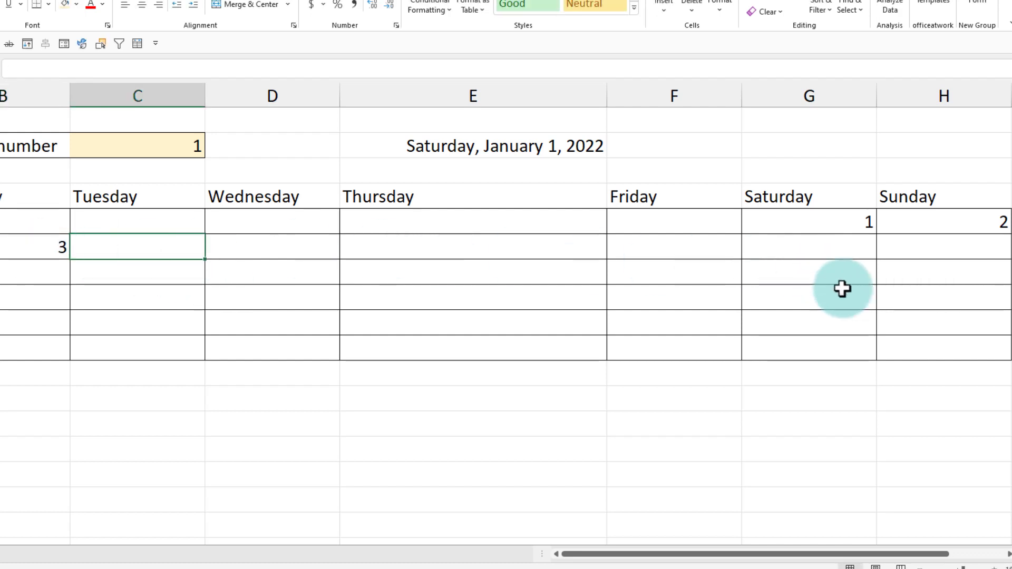
Enter sample days 31 and 30 in the first week's Friday and Thursday cells
{"action": "mouse_move", "coordinate": [675, 221]}
{"action": "left_mouse_down"}
{"action": "mouse_move", "coordinate": [383, 210]}
{"action": "mouse_move", "coordinate": [14, 222]}
{"action": "left_mouse_up"}
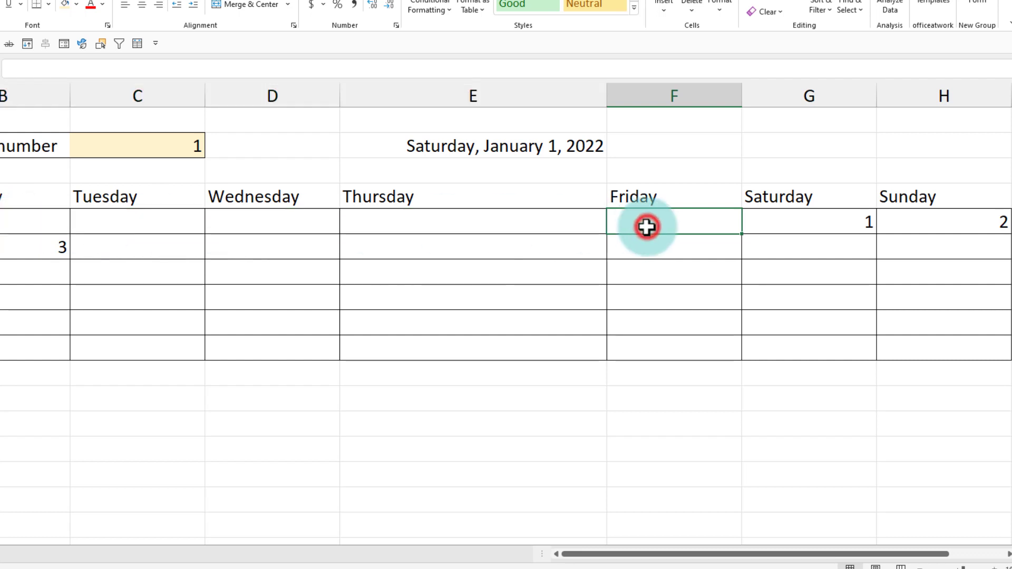
{"action": "type", "text": "31"}
{"action": "left_click", "coordinate": [533, 222]}
{"action": "type", "text": "30"}
{"action": "key", "text": "Return"}
{"action": "key", "text": "Up"}
{"action": "key", "text": "Left"}
{"action": "key", "text": "Left"}
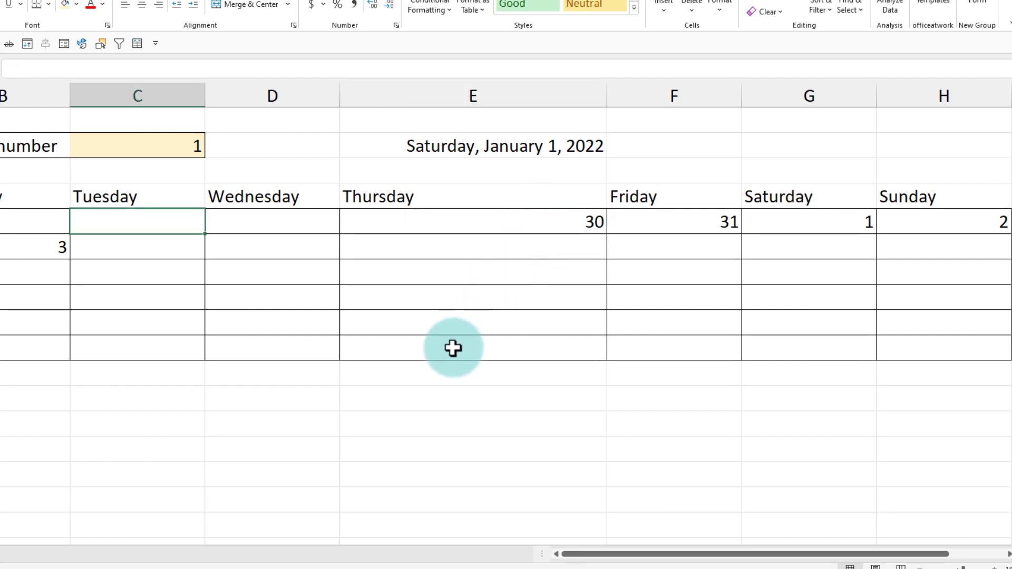
{"action": "left_click_drag", "start_coordinate": [453, 348], "coordinate": [942, 344]}
{"action": "key", "text": "Down"}
{"action": "key", "text": "Down"}
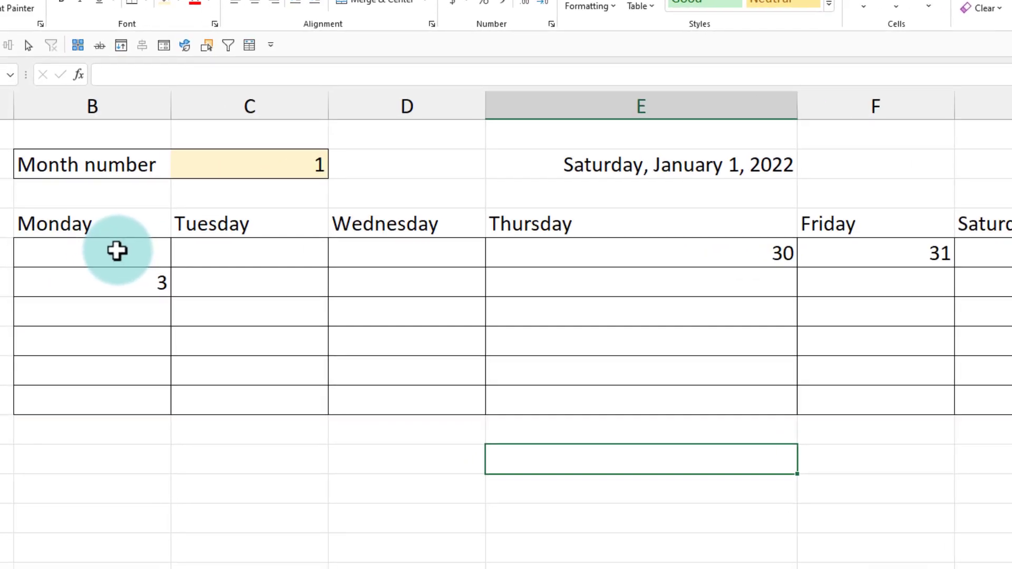
Review the first-week values against E2's date and begin a =WEEKDAY formula in F2
{"action": "left_click", "coordinate": [478, 146]}
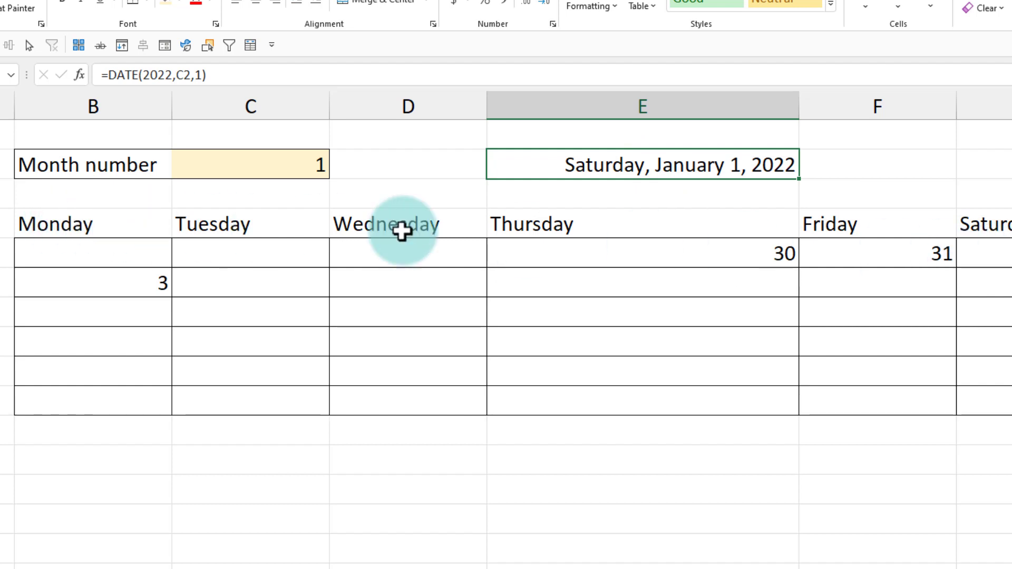
{"action": "left_click", "coordinate": [997, 246]}
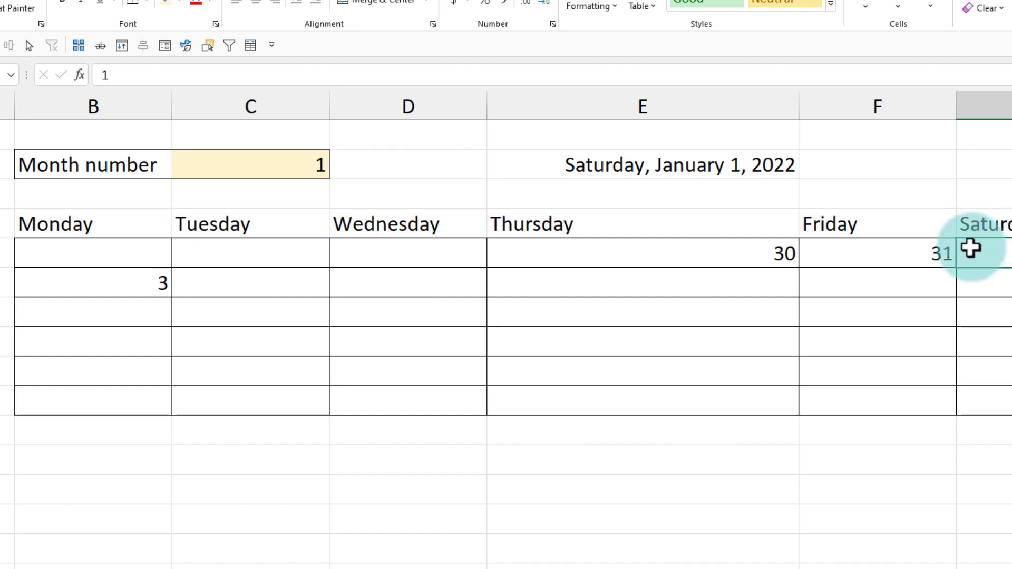
{"action": "left_click", "coordinate": [904, 252]}
{"action": "left_click", "coordinate": [706, 256]}
{"action": "left_click", "coordinate": [363, 260]}
{"action": "left_click", "coordinate": [239, 255]}
{"action": "left_click", "coordinate": [95, 256]}
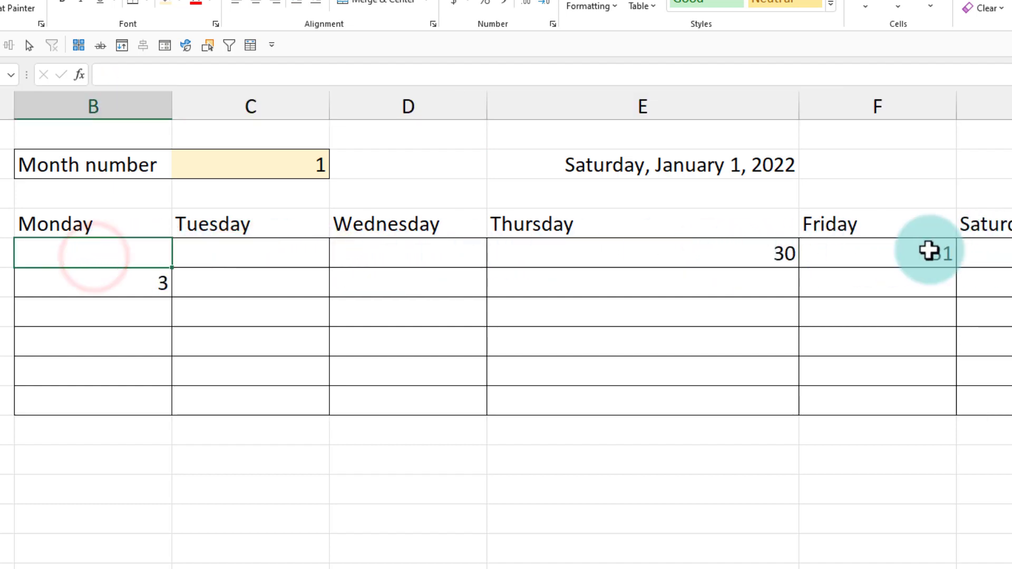
{"action": "key", "text": "Up"}
{"action": "key", "text": "Up"}
{"action": "key", "text": "Right"}
{"action": "key", "text": "Right"}
{"action": "key", "text": "Right"}
{"action": "key", "text": "Right"}
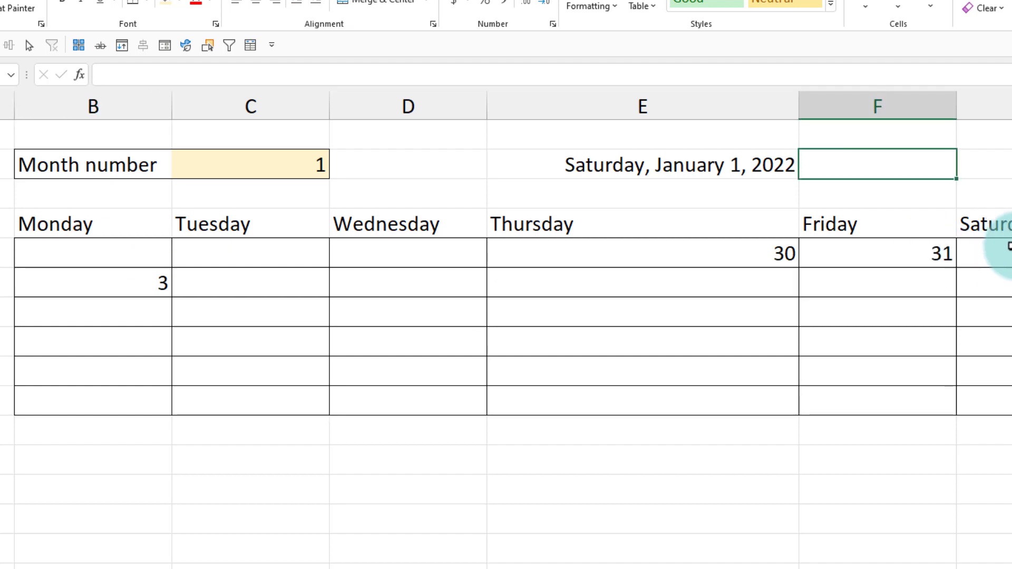
{"action": "type", "text": "=week"}
{"action": "key", "text": "Tab"}
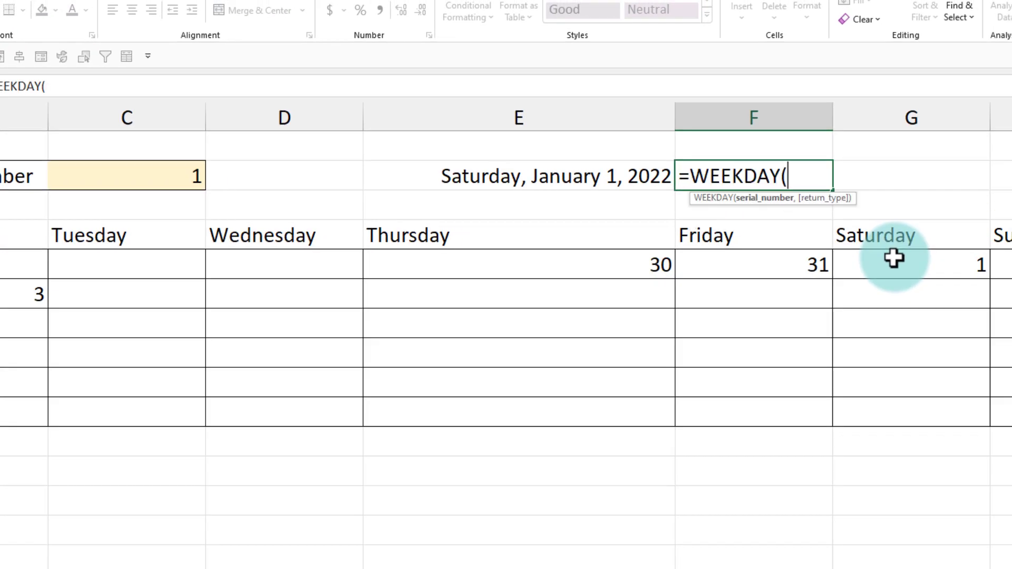
Complete F2 as =WEEKDAY(E2,2) so it returns weekday number 6
{"action": "key", "text": "Left"}
{"action": "type", "text": ","}
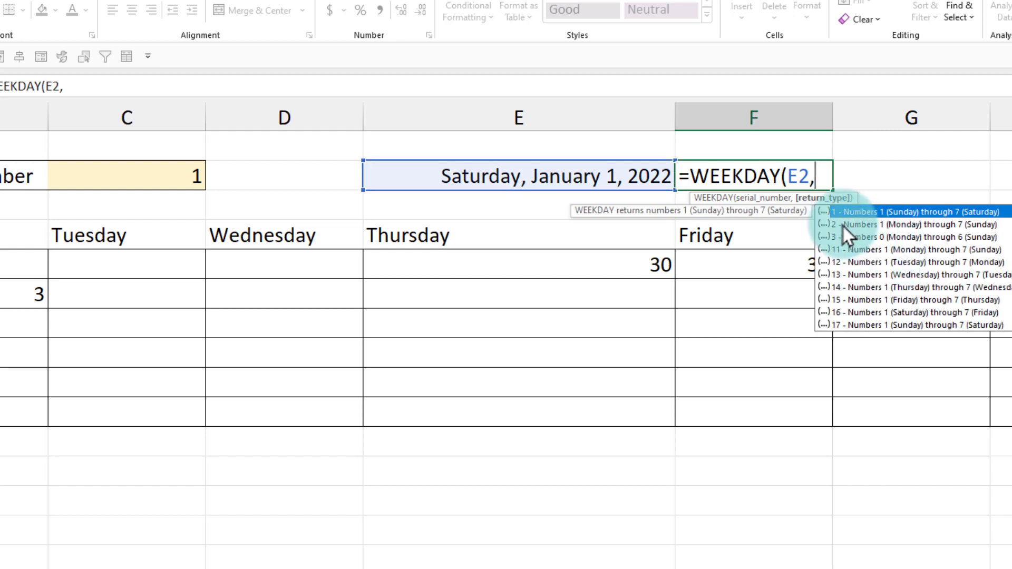
{"action": "type", "text": "2"}
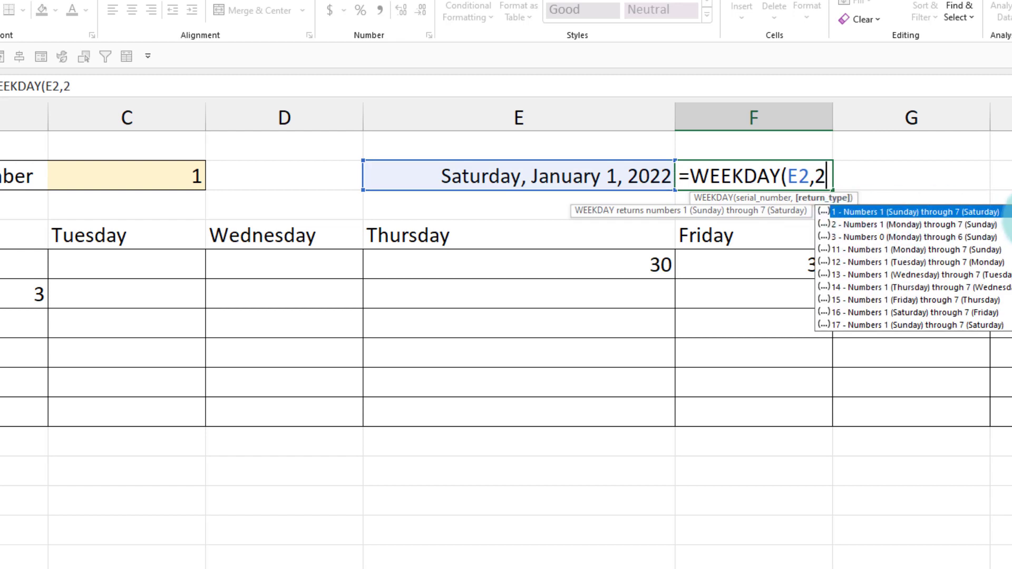
{"action": "key", "text": "Return"}
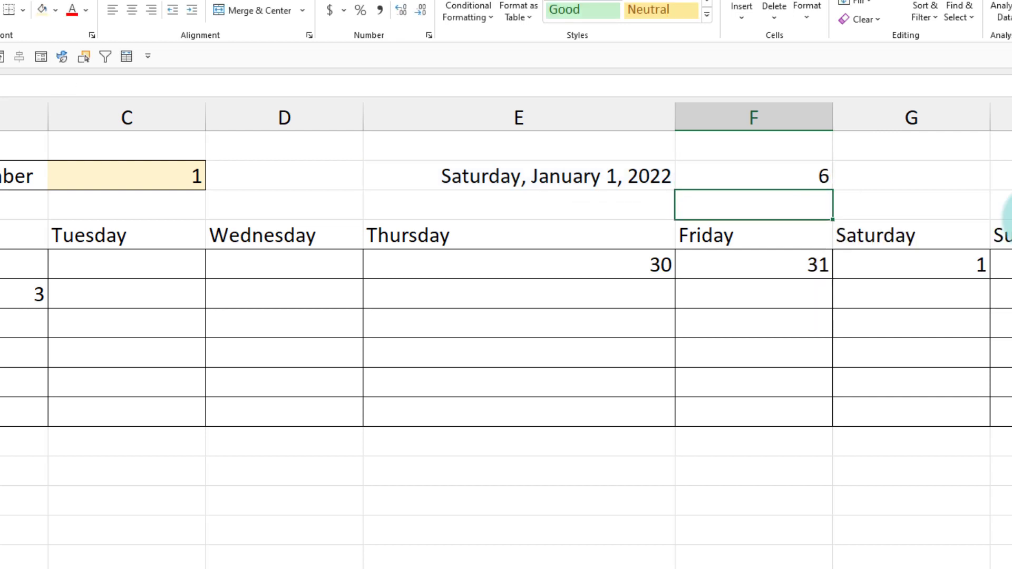
{"action": "left_click", "coordinate": [818, 174]}
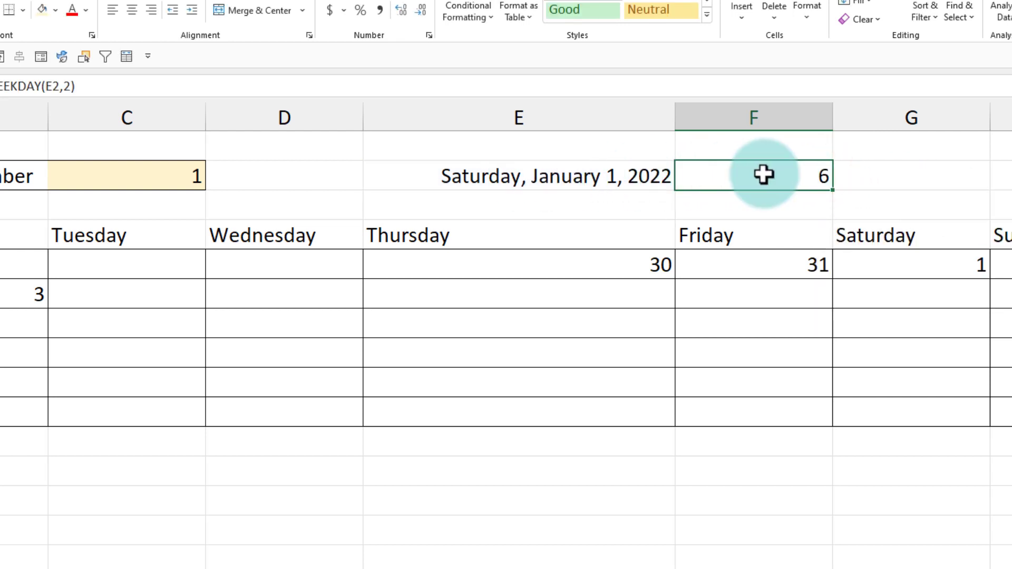
{"action": "left_click_drag", "start_coordinate": [44, 236], "coordinate": [907, 246]}
{"action": "left_click", "coordinate": [818, 176]}
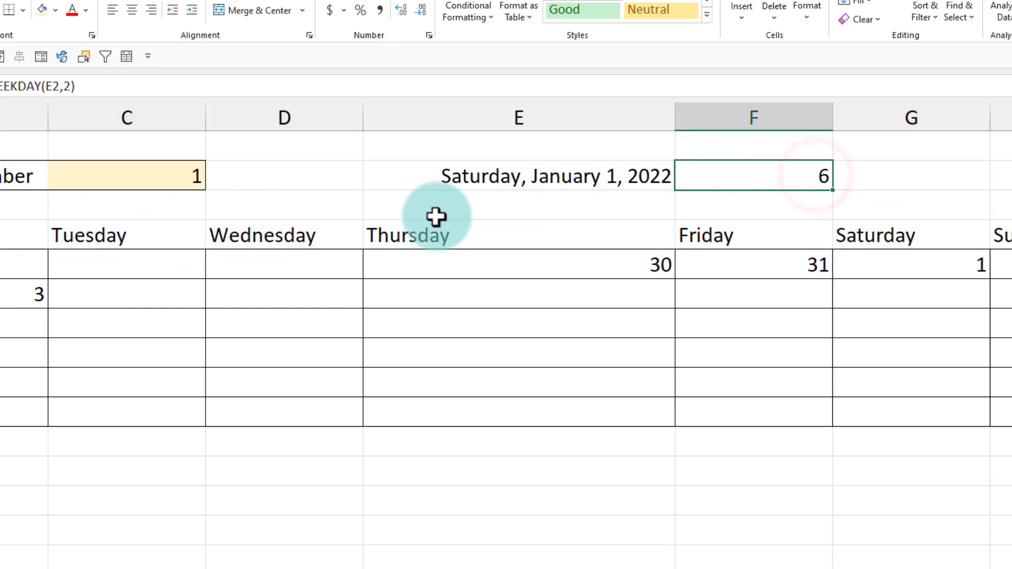
{"action": "left_click", "coordinate": [5, 263]}
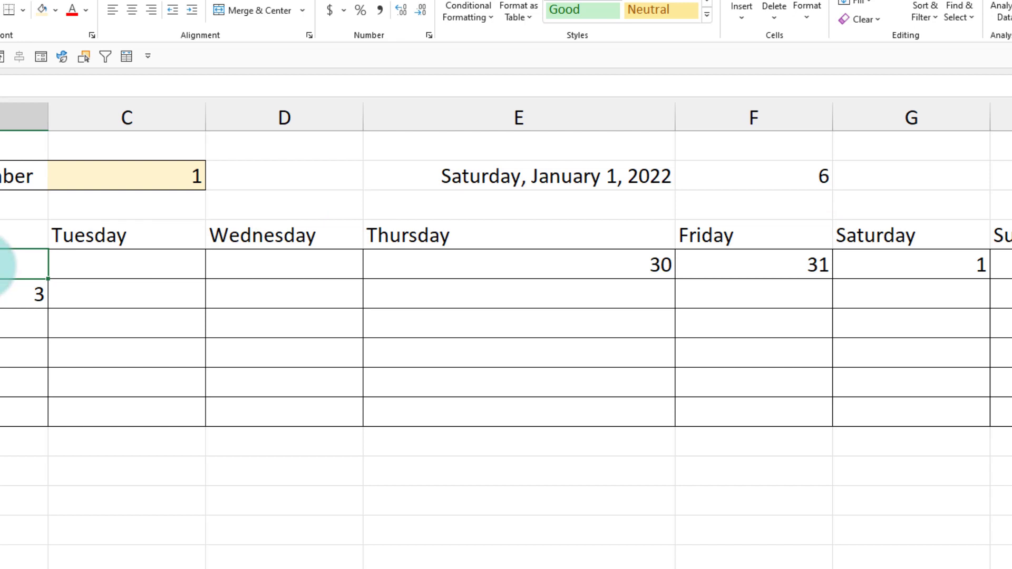
Compute the week-start date in G2 as =E2-F2 and fit column G to it
{"action": "left_click", "coordinate": [908, 179]}
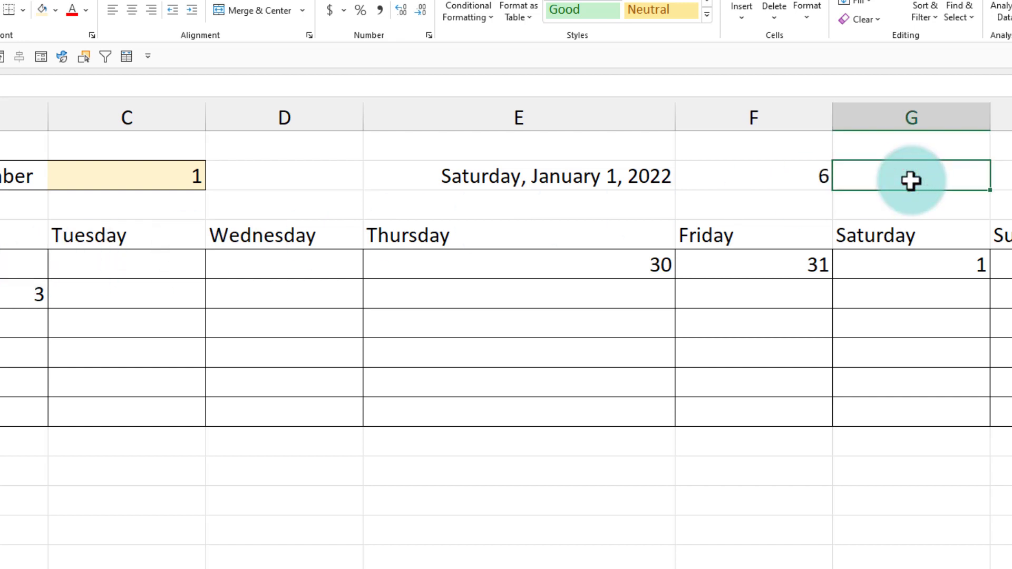
{"action": "type", "text": "="}
{"action": "key", "text": "Left"}
{"action": "key", "text": "Left"}
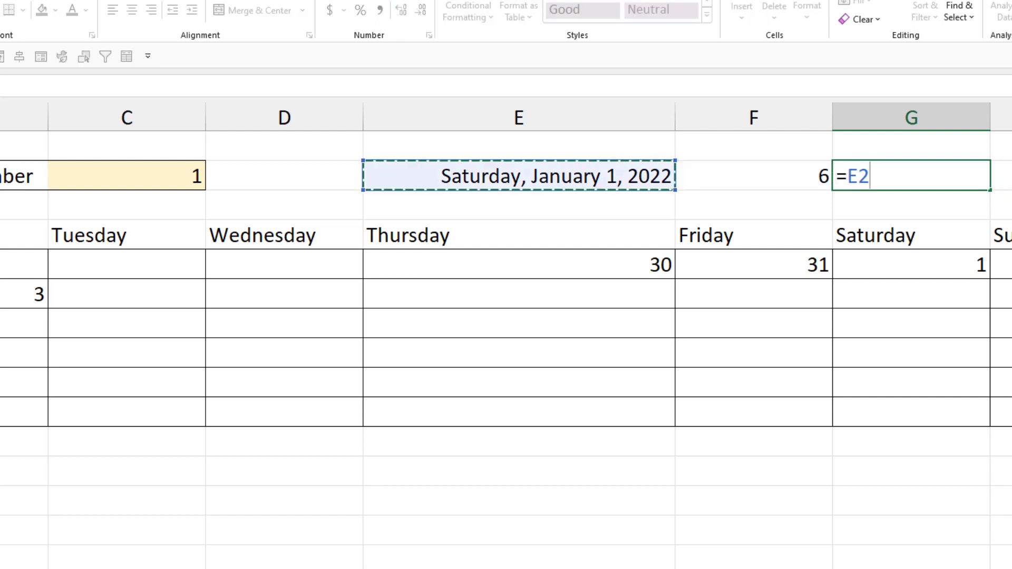
{"action": "type", "text": "-"}
{"action": "key", "text": "Left"}
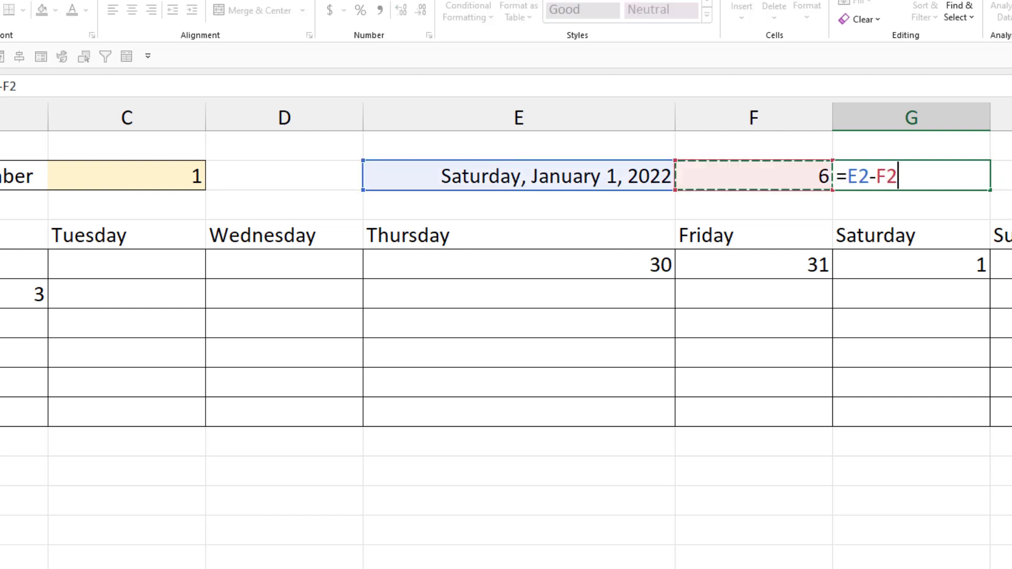
{"action": "key", "text": "Return"}
{"action": "left_click", "coordinate": [958, 174]}
{"action": "double_click", "coordinate": [990, 118]}
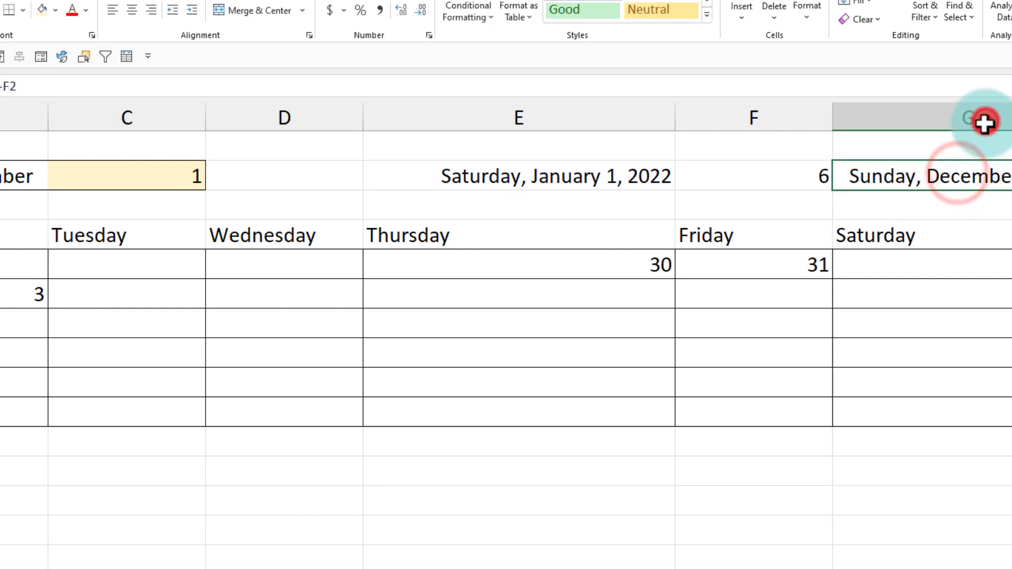
{"action": "scroll", "coordinate": [916, 339], "scroll_direction": "right", "scroll_amount": 3}
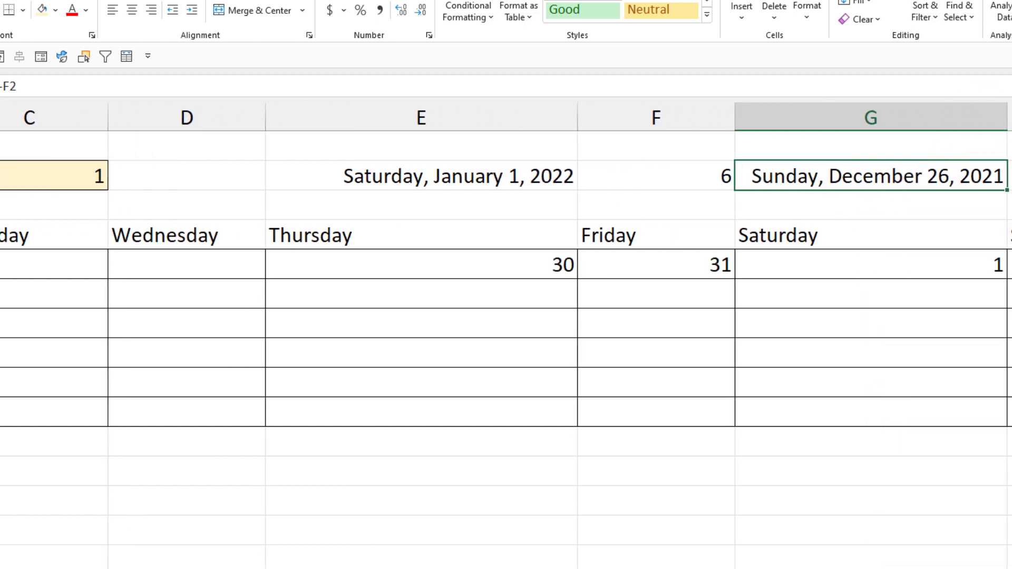
Correct G2 to =E2-F2+1 so it shows Monday, December 27, 2021
{"action": "key", "text": "F2"}
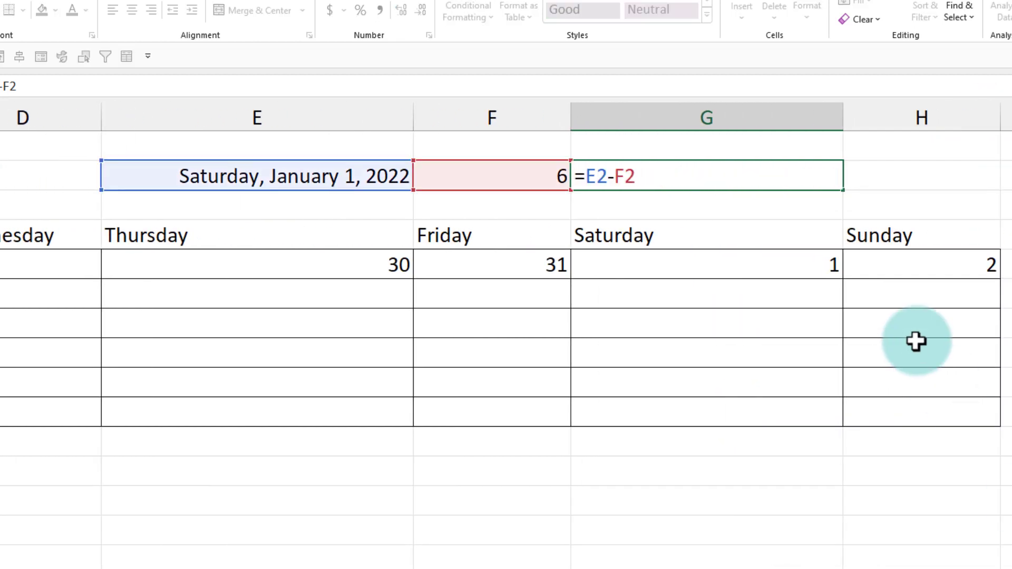
{"action": "key", "text": "Return"}
{"action": "left_click", "coordinate": [796, 169]}
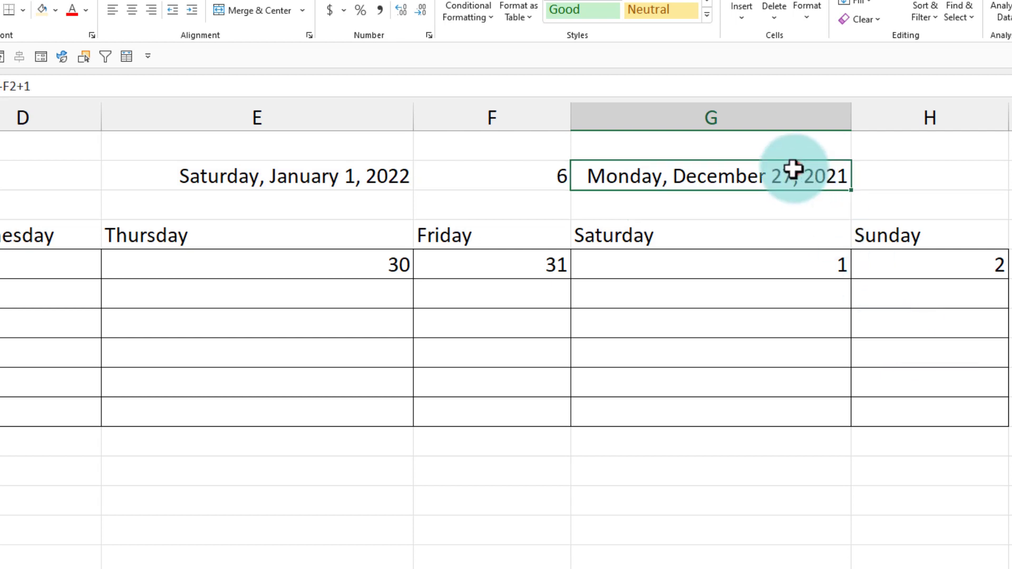
{"action": "left_click", "coordinate": [704, 176]}
{"action": "scroll", "coordinate": [704, 177], "scroll_direction": "left", "scroll_amount": 2}
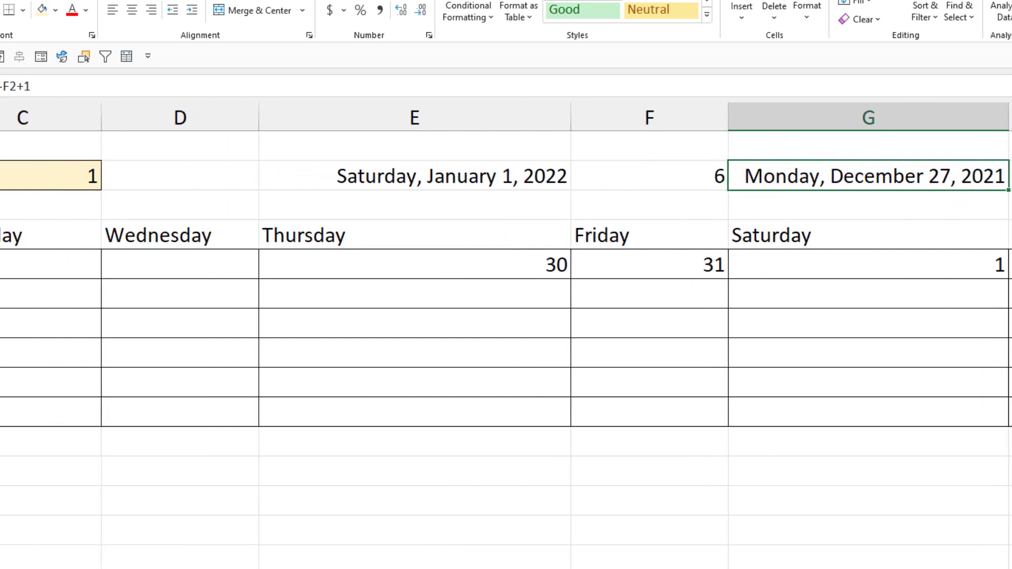
{"action": "scroll", "coordinate": [506, 317], "scroll_direction": "left", "scroll_amount": 2}
{"action": "left_click", "coordinate": [106, 353]}
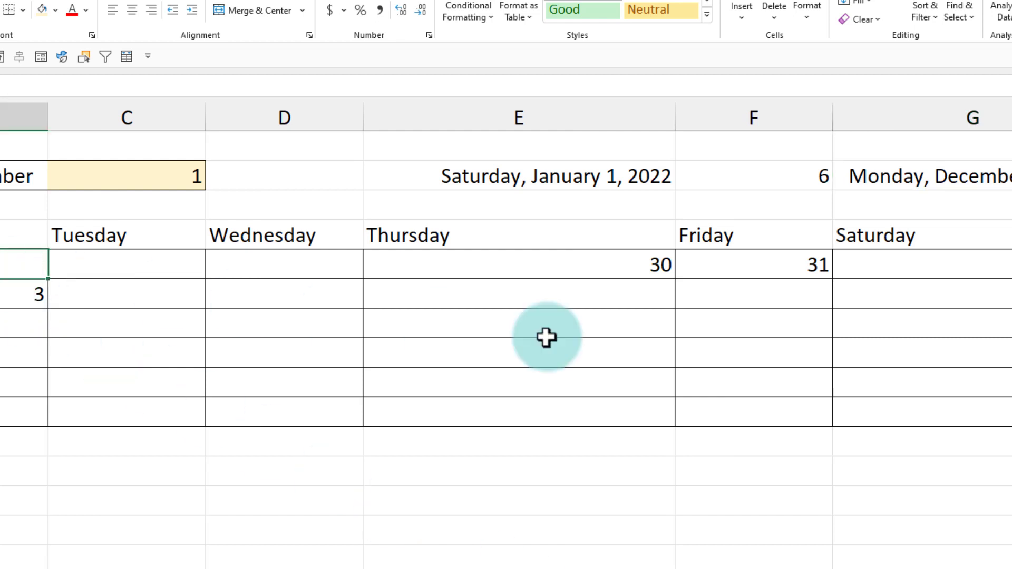
Enter =DATE(2022,$C$2,1)-WEEKDAY(DATE(2022,$C$2,1),2)+1 in B5 for the first Monday
{"action": "left_click_drag", "start_coordinate": [648, 349], "coordinate": [1007, 395]}
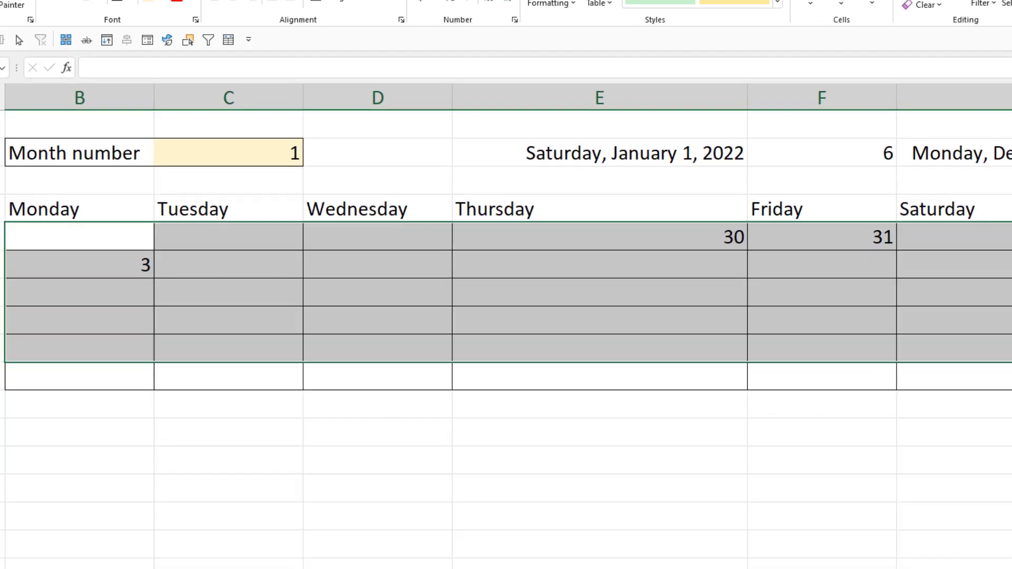
{"action": "type", "text": "=date"}
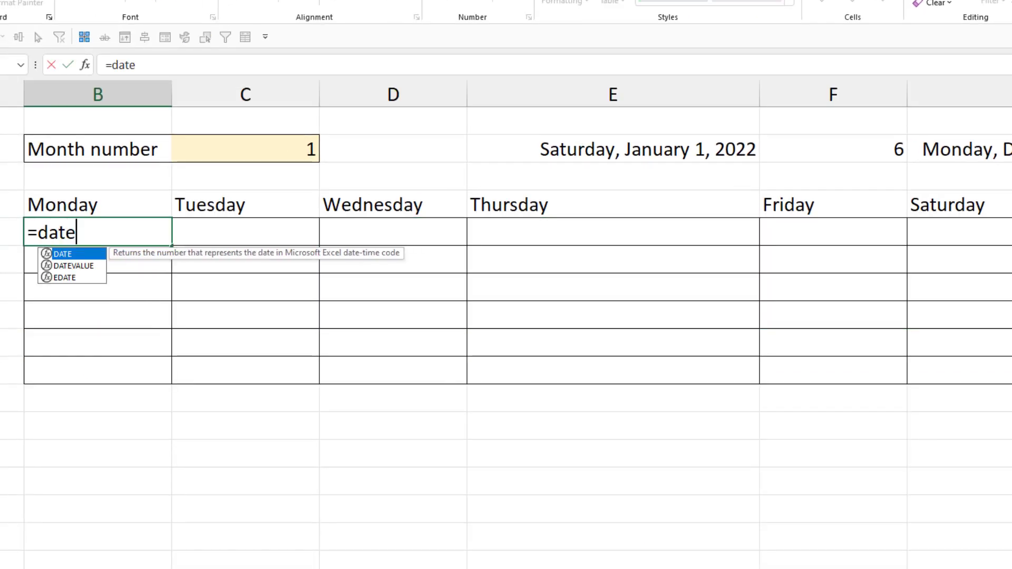
{"action": "key", "text": "Tab"}
{"action": "type", "text": "2022,"}
{"action": "left_click", "coordinate": [272, 150]}
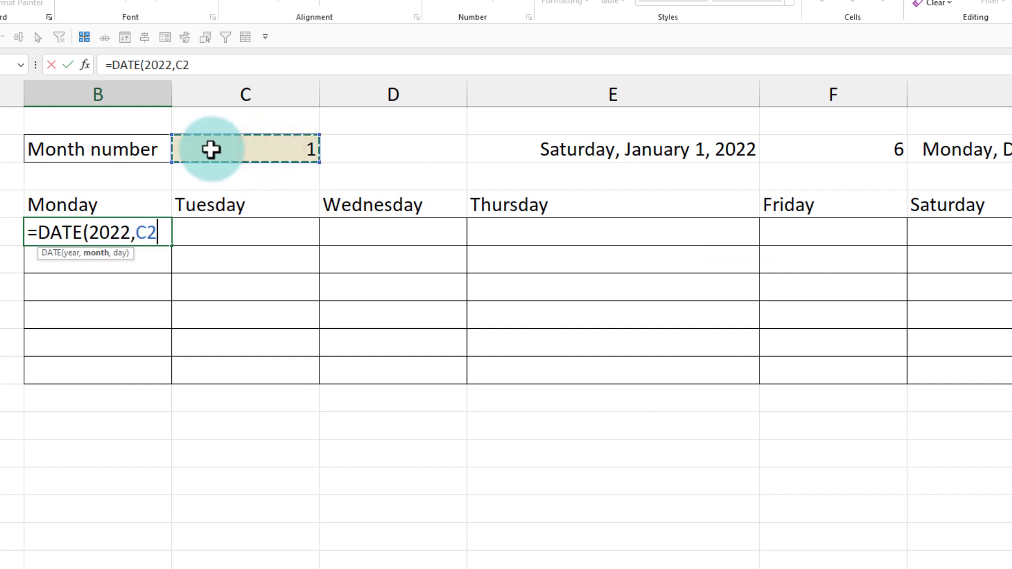
{"action": "key", "text": "F4"}
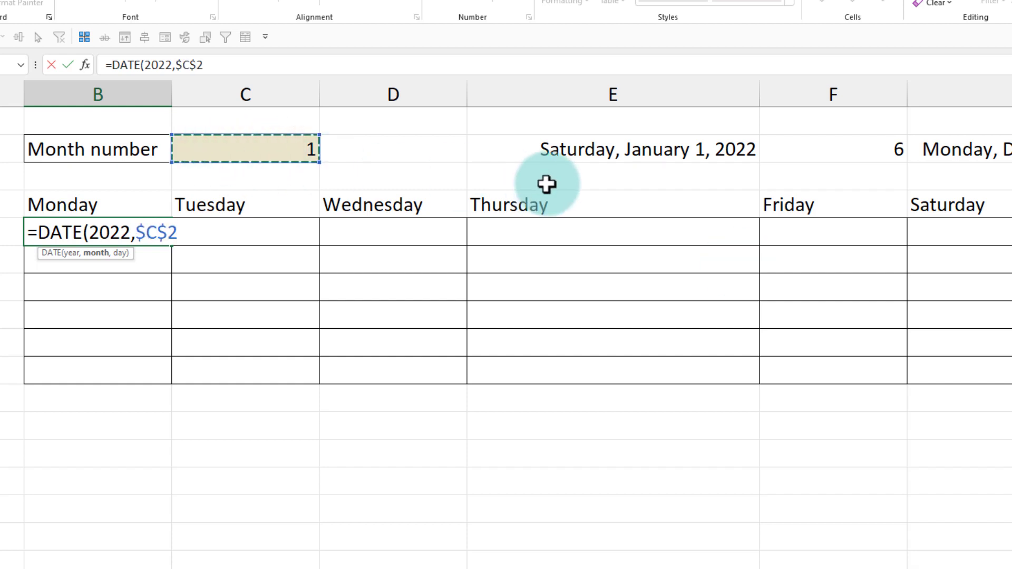
{"action": "type", "text": ","}
{"action": "type", "text": "1)-week"}
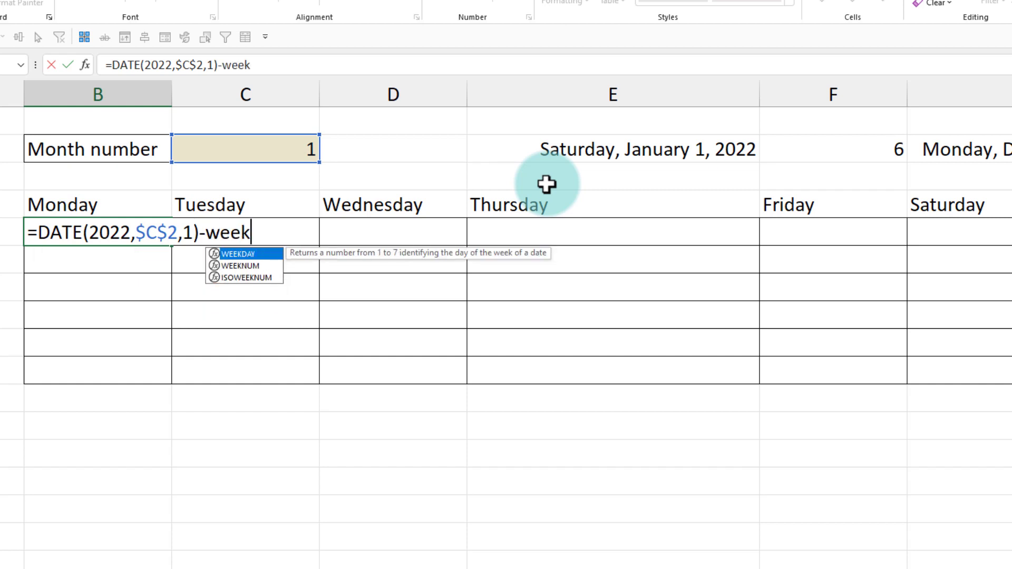
{"action": "key", "text": "Tab"}
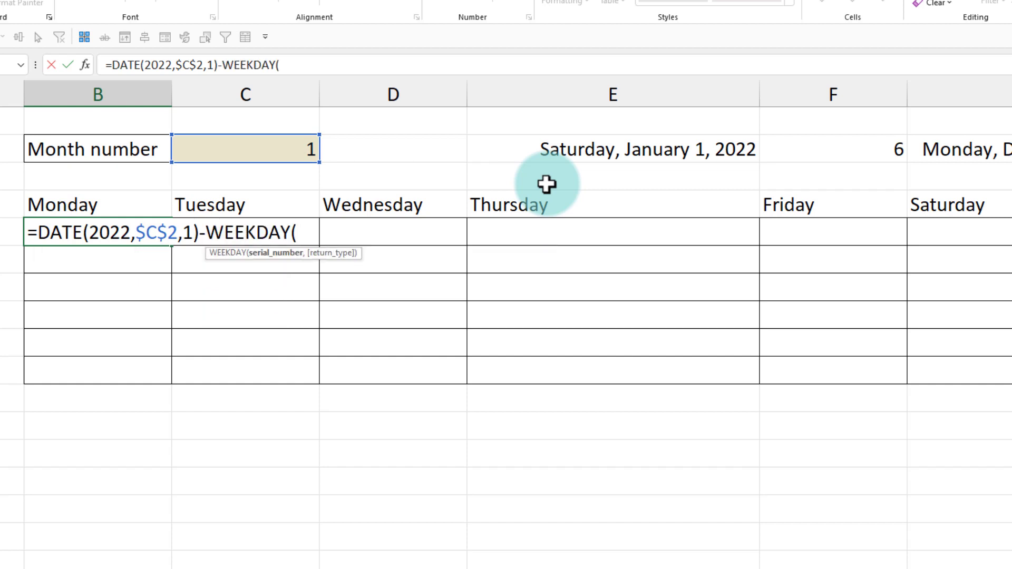
{"action": "left_click_drag", "start_coordinate": [37, 233], "coordinate": [200, 232]}
{"action": "key", "text": "ctrl+c"}
{"action": "left_click", "coordinate": [297, 232]}
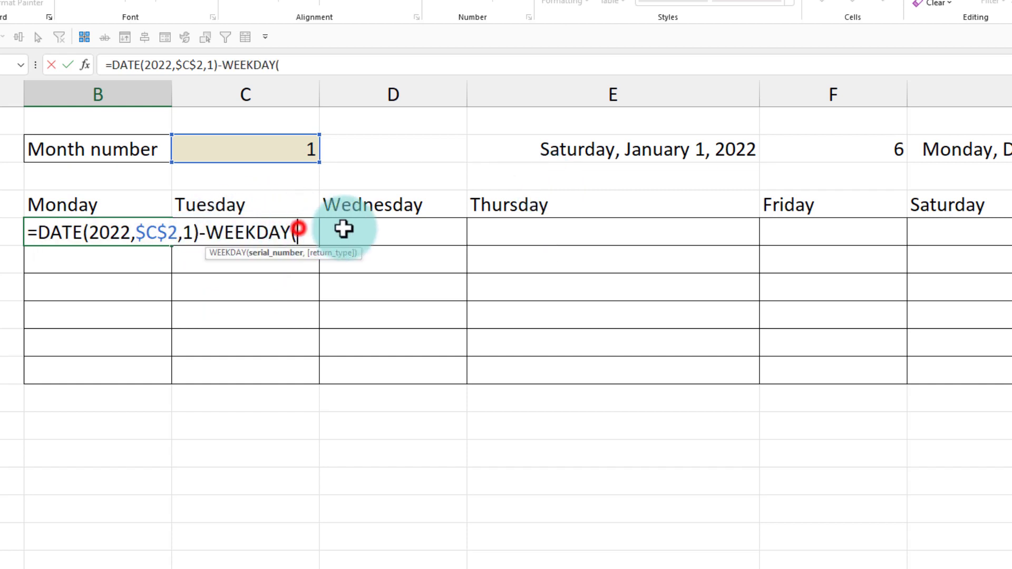
{"action": "key", "text": "ctrl+v"}
{"action": "type", "text": ",2)+1"}
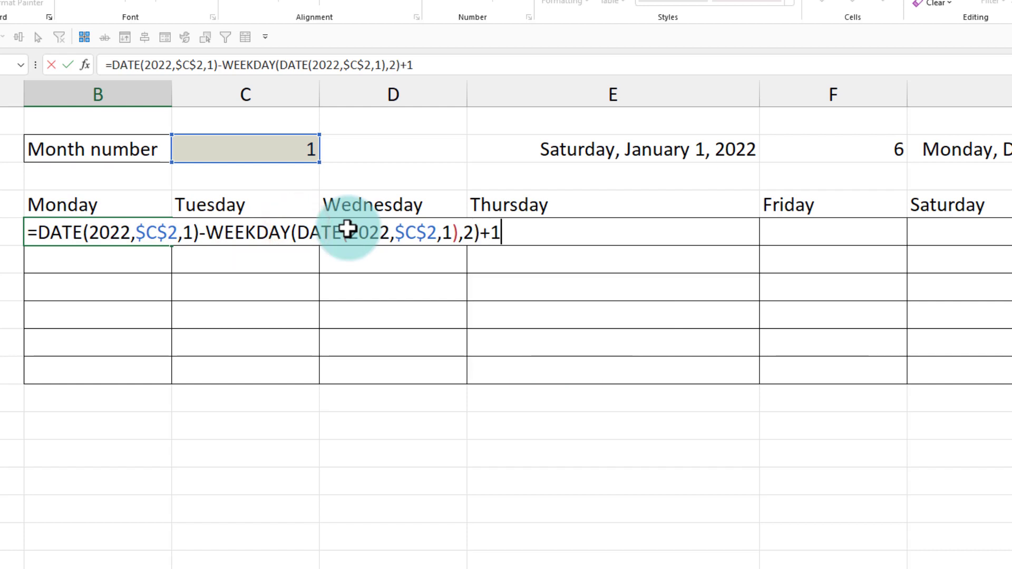
{"action": "key", "text": "Return"}
{"action": "left_click", "coordinate": [143, 233]}
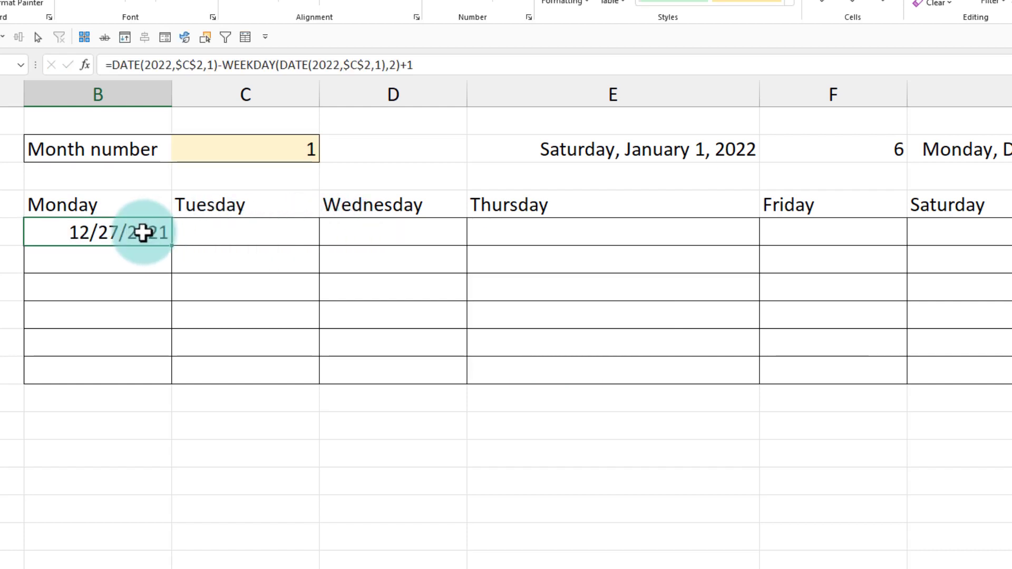
Set C5 to =B5+1 and fill it across through Sunday
{"action": "left_click", "coordinate": [219, 237]}
{"action": "type", "text": "="}
{"action": "key", "text": "Left"}
{"action": "type", "text": "+"}
{"action": "key", "text": "Return"}
{"action": "left_click", "coordinate": [262, 233]}
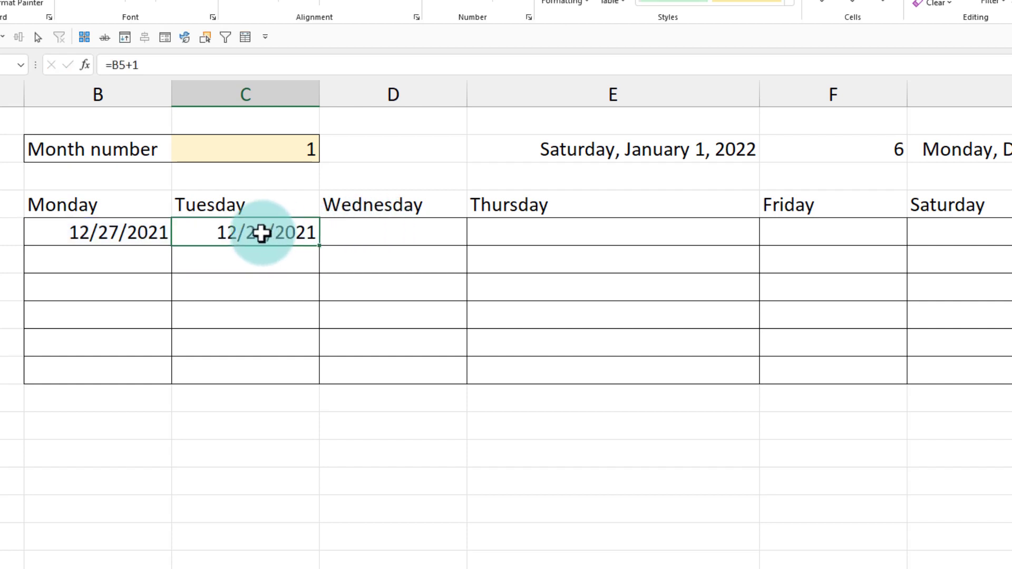
{"action": "left_click_drag", "start_coordinate": [319, 245], "coordinate": [1010, 237]}
Set B6 to =B5+7 and fill it across and down through all six weeks
{"action": "left_click", "coordinate": [95, 259]}
{"action": "type", "text": "="}
{"action": "key", "text": "Up"}
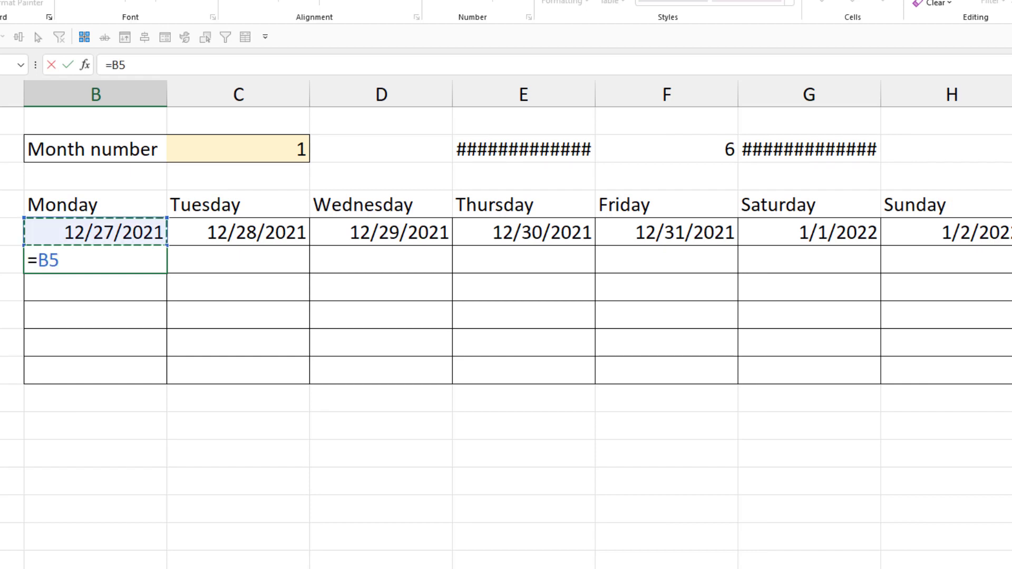
{"action": "type", "text": "+7"}
{"action": "key", "text": "ctrl+Return"}
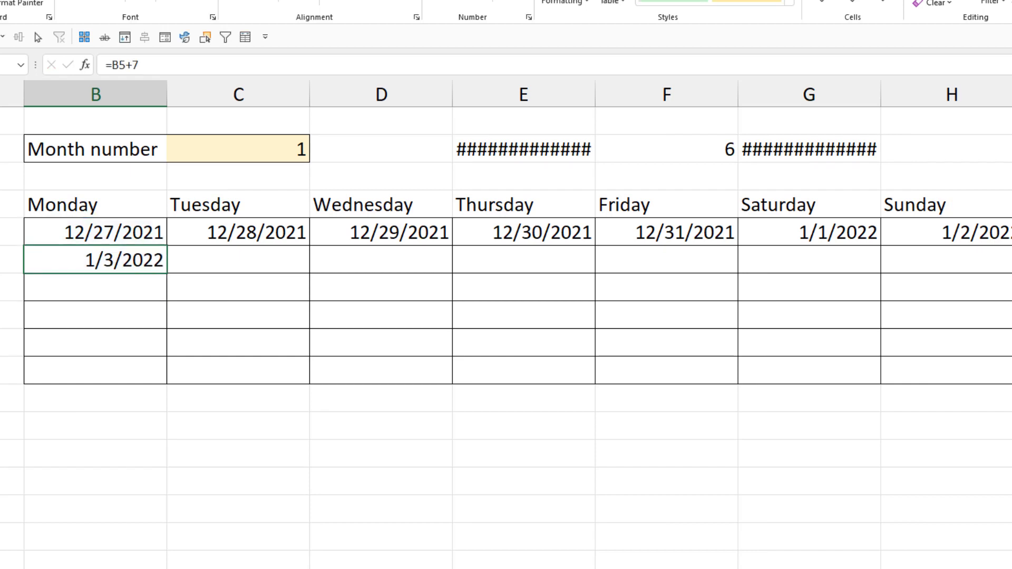
{"action": "left_click_drag", "start_coordinate": [166, 273], "coordinate": [996, 370]}
{"action": "left_click", "coordinate": [941, 433]}
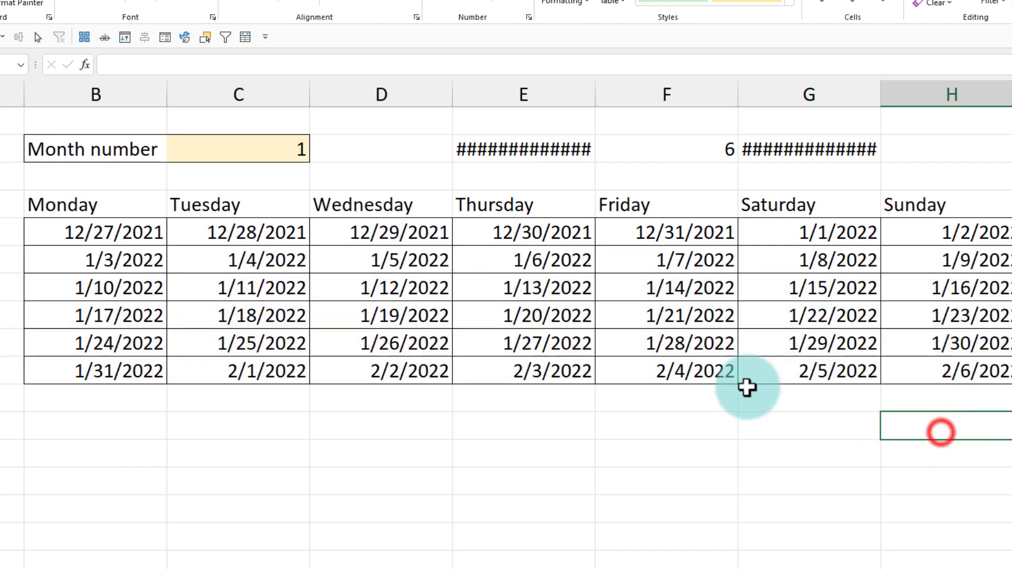
{"action": "left_click_drag", "start_coordinate": [72, 227], "coordinate": [949, 375]}
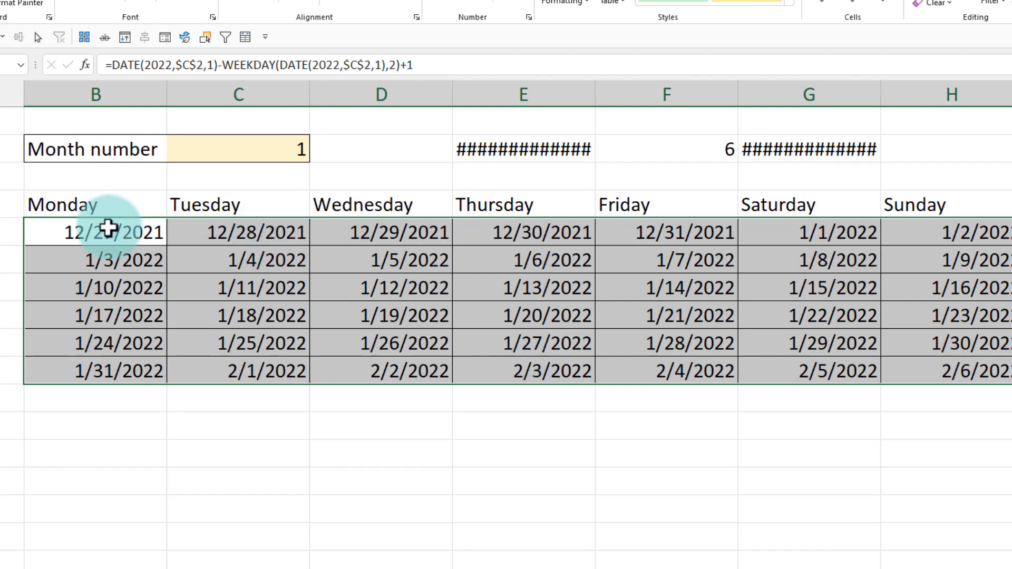
{"action": "key", "text": "ctrl+1"}
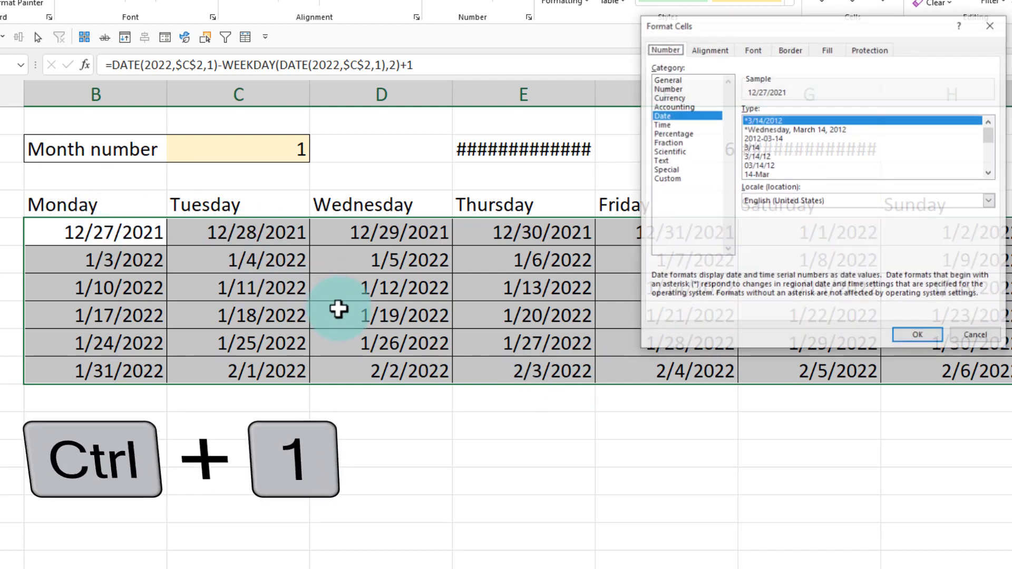
{"action": "left_click", "coordinate": [662, 179]}
{"action": "left_click", "coordinate": [751, 122]}
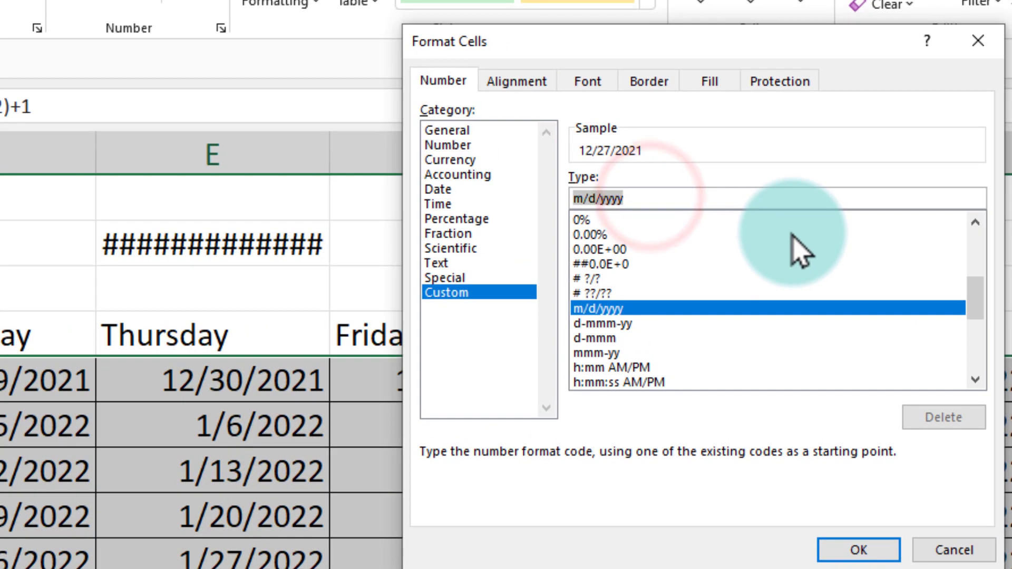
{"action": "type", "text": "d"}
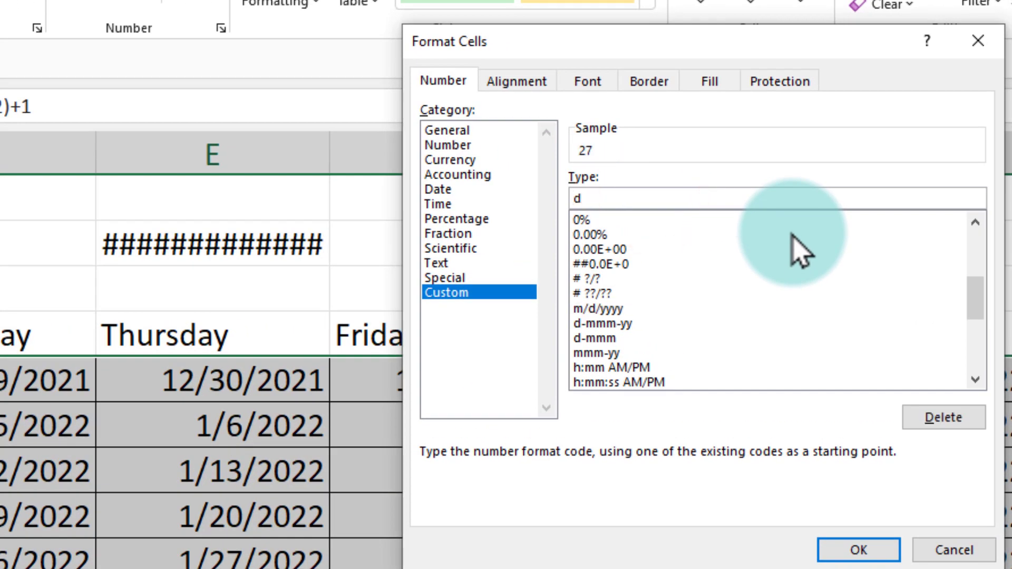
{"action": "key", "text": "Return"}
{"action": "left_click", "coordinate": [599, 462]}
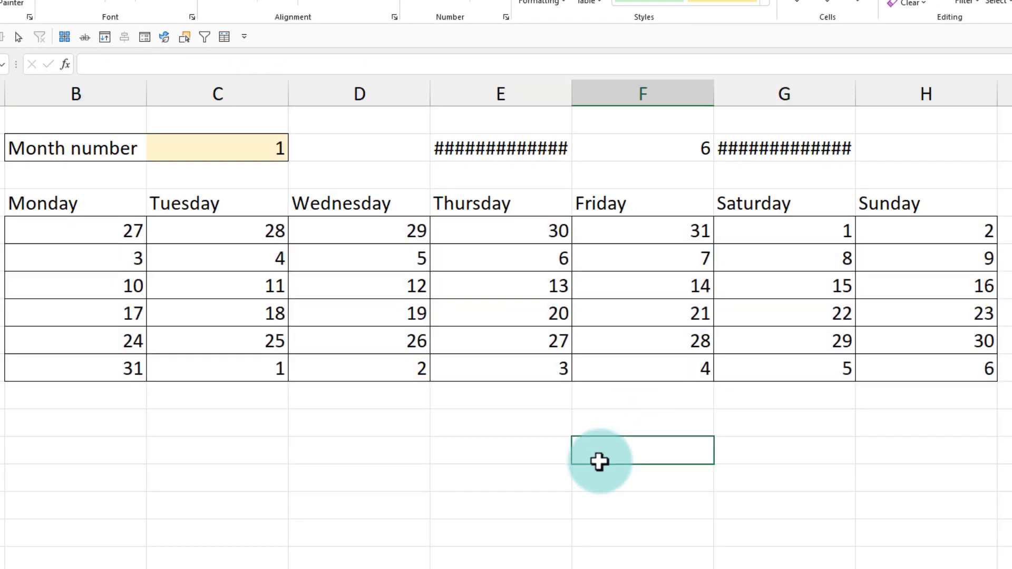
{"action": "left_click_drag", "start_coordinate": [131, 232], "coordinate": [960, 380]}
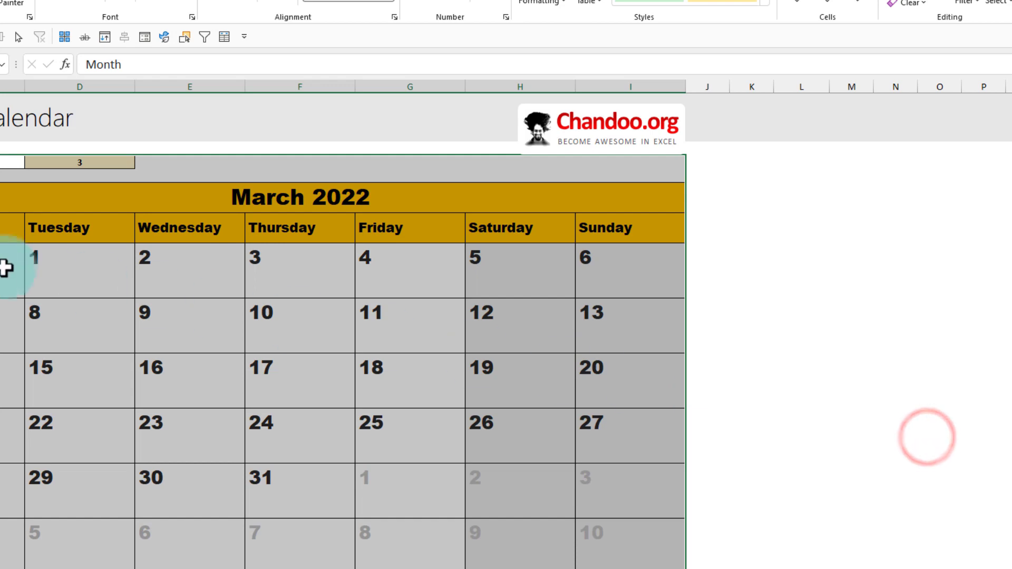
{"action": "left_click", "coordinate": [4, 267]}
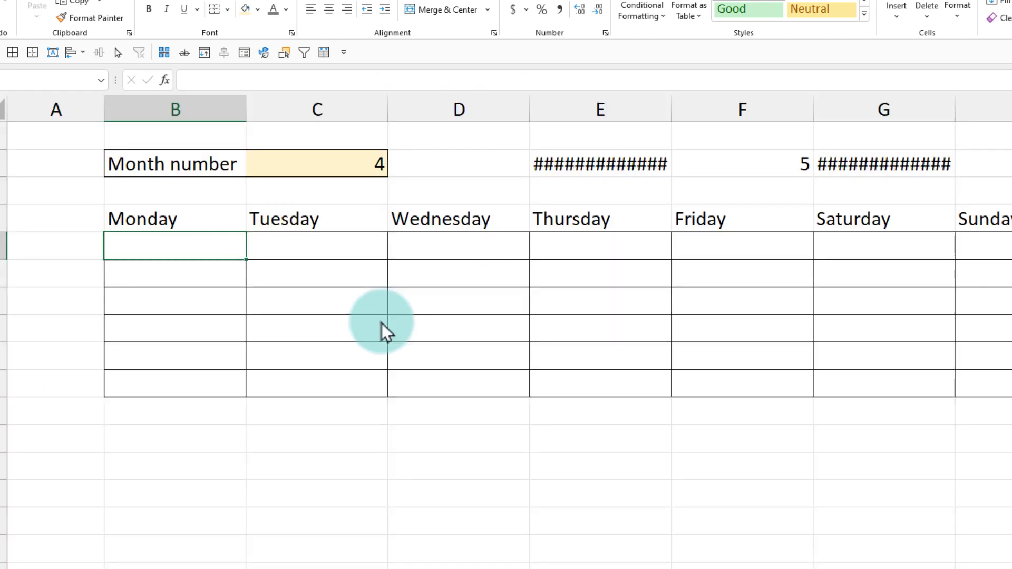
{"action": "type", "text": "="}
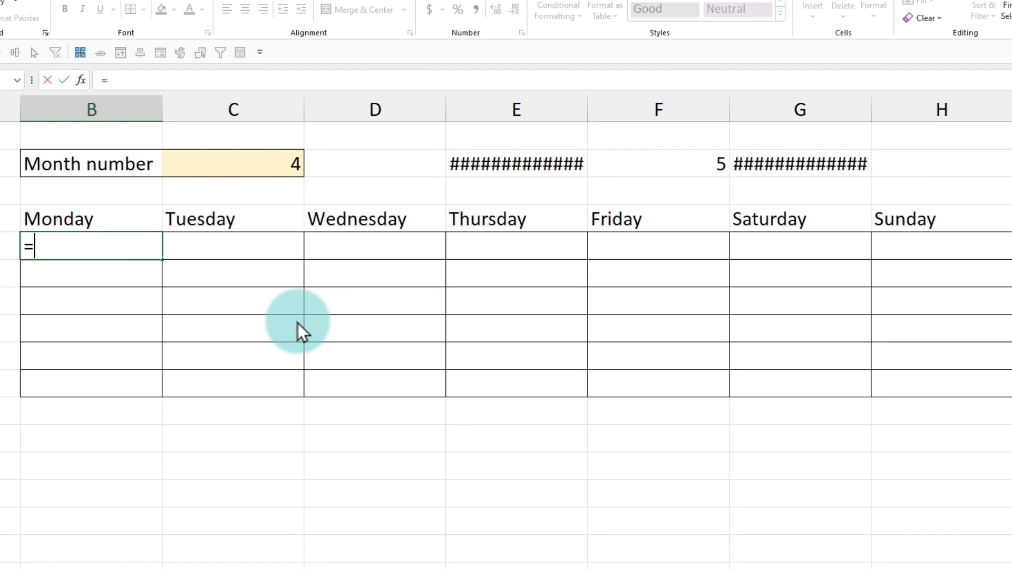
{"action": "type", "text": "seq"}
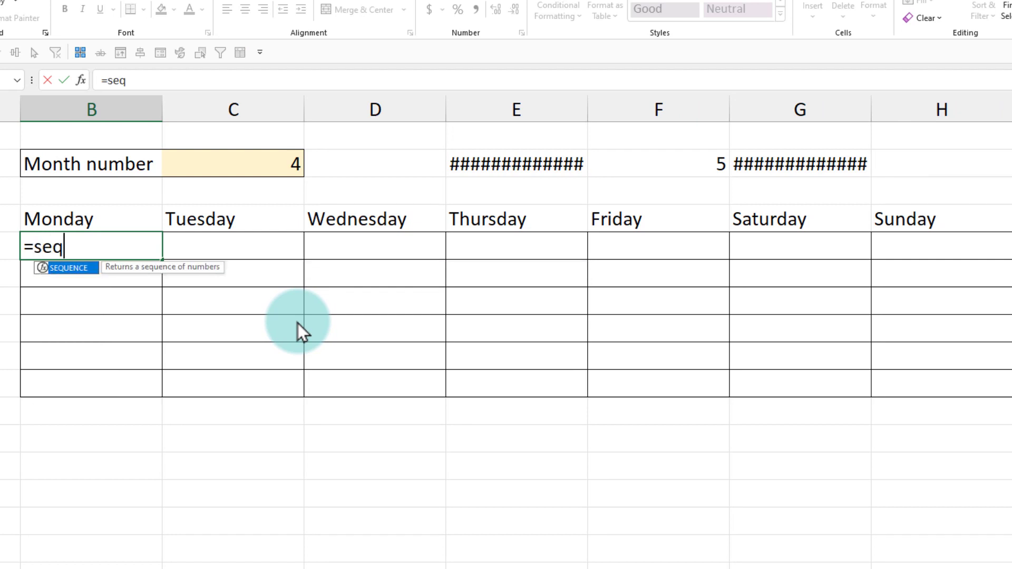
{"action": "key", "text": "Tab"}
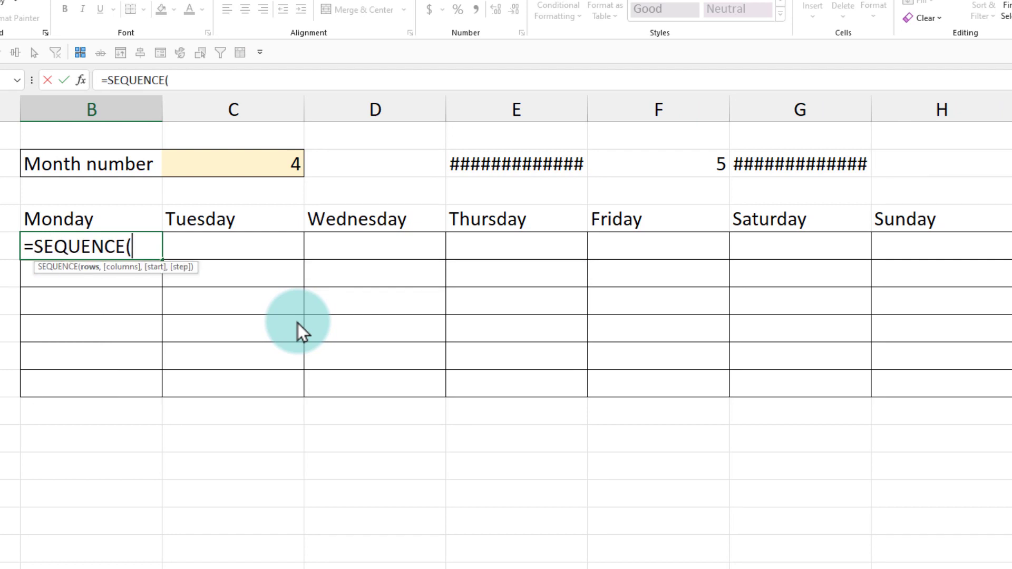
{"action": "type", "text": "6,7"}
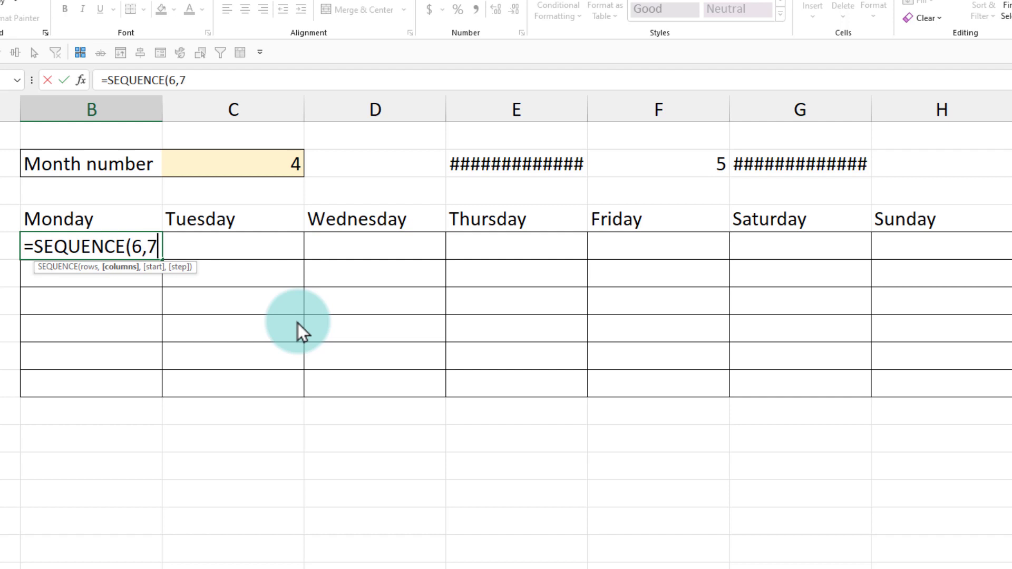
{"action": "type", "text": ")"}
{"action": "key", "text": "Return"}
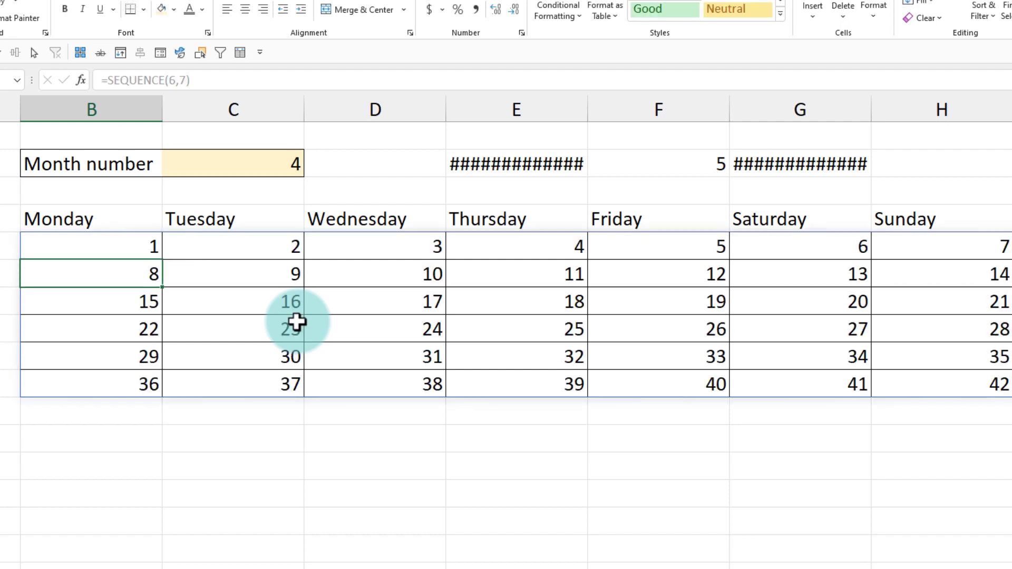
{"action": "left_click", "coordinate": [988, 377]}
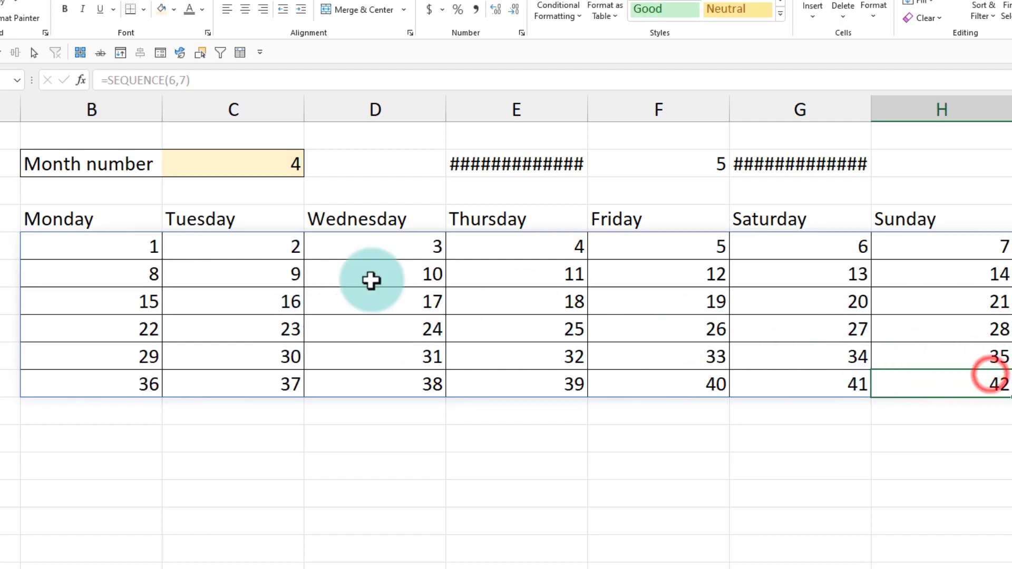
{"action": "left_click_drag", "start_coordinate": [141, 245], "coordinate": [964, 384]}
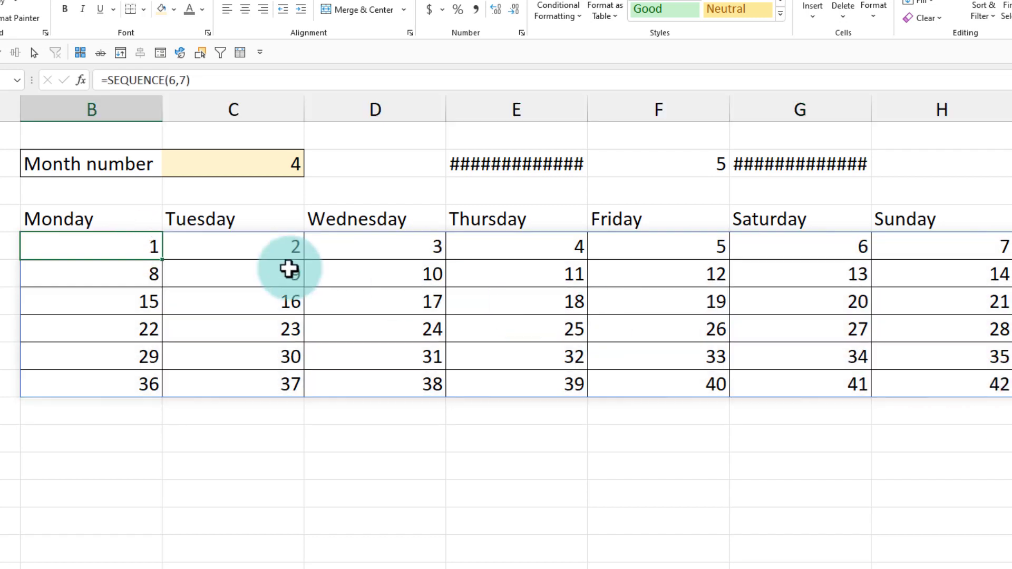
{"action": "double_click", "coordinate": [158, 245]}
{"action": "left_click", "coordinate": [157, 245]}
{"action": "type", "text": ",0"}
{"action": "key", "text": "Return"}
{"action": "left_click", "coordinate": [141, 247]}
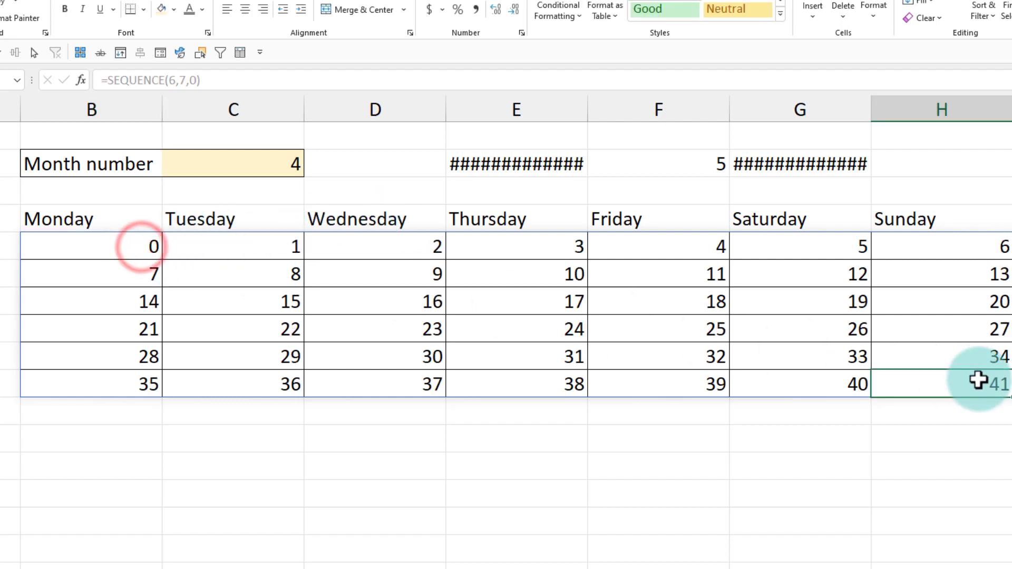
{"action": "left_click_drag", "start_coordinate": [979, 381], "coordinate": [97, 249]}
{"action": "left_click", "coordinate": [119, 245]}
{"action": "double_click", "coordinate": [119, 245]}
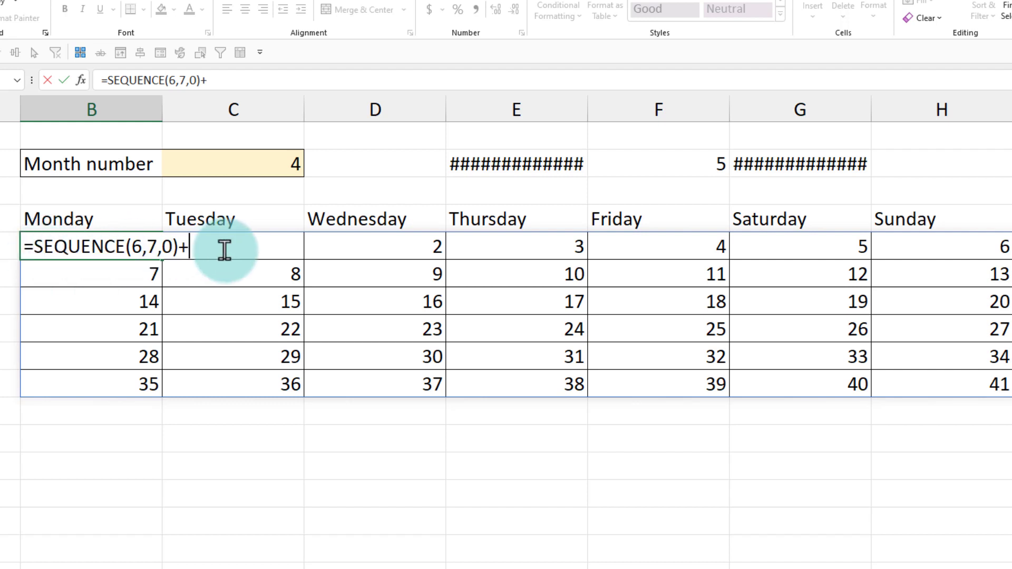
{"action": "type", "text": "+date"}
{"action": "key", "text": "Tab"}
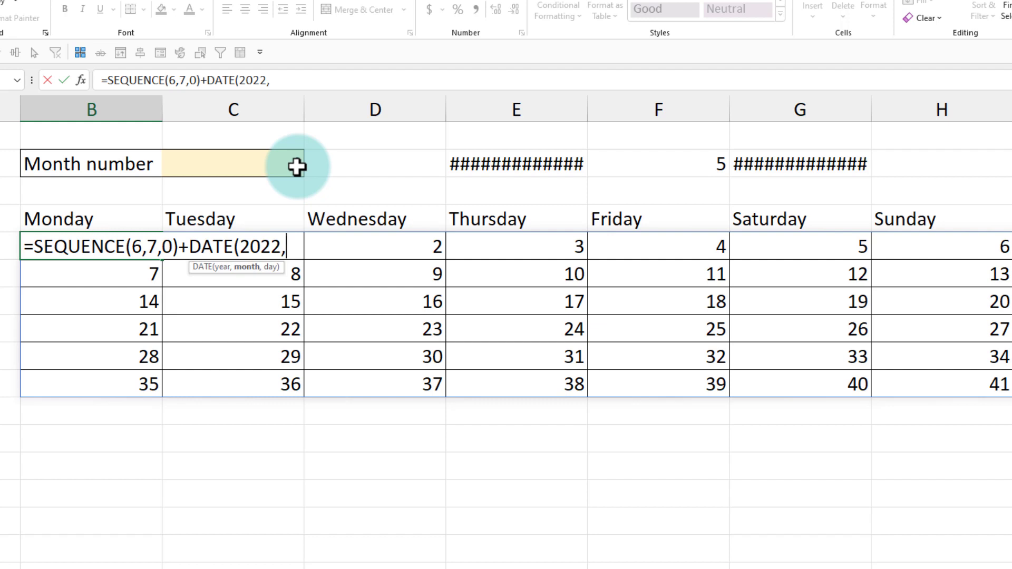
{"action": "type", "text": "2022,"}
{"action": "left_click", "coordinate": [297, 166]}
{"action": "key", "text": "F4"}
{"action": "type", "text": ","}
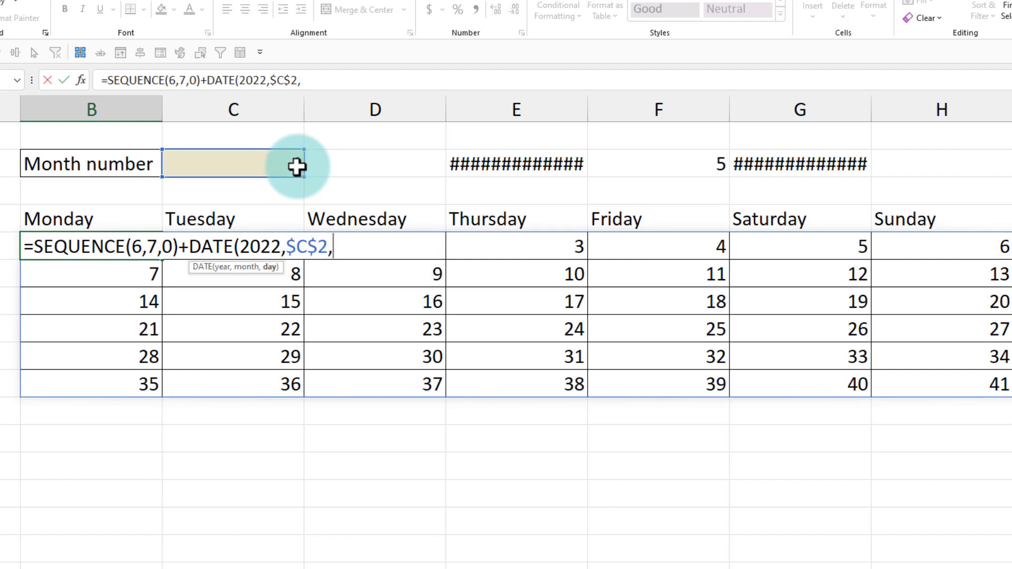
{"action": "type", "text": "1)-"}
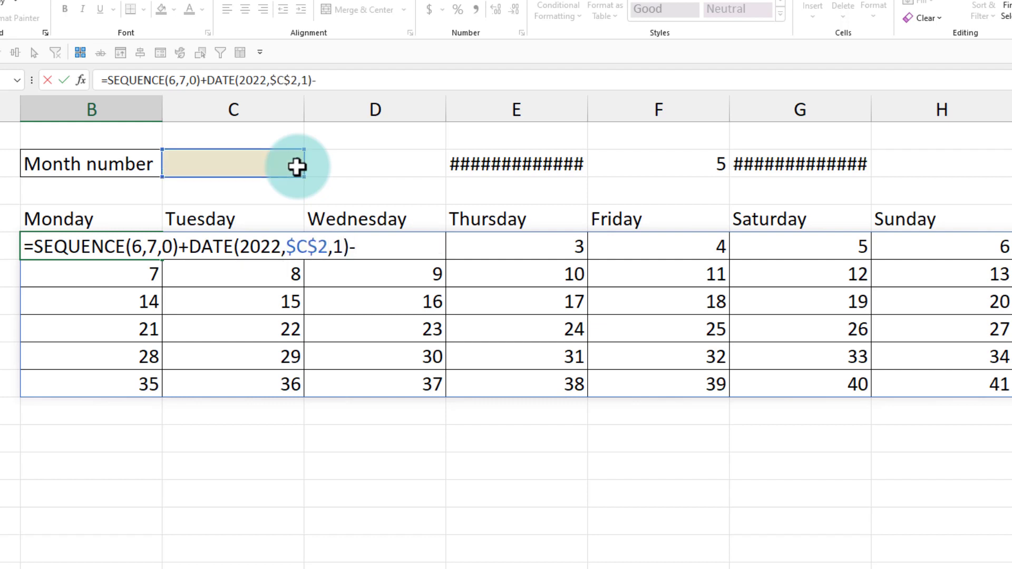
{"action": "type", "text": "week"}
{"action": "key", "text": "Tab"}
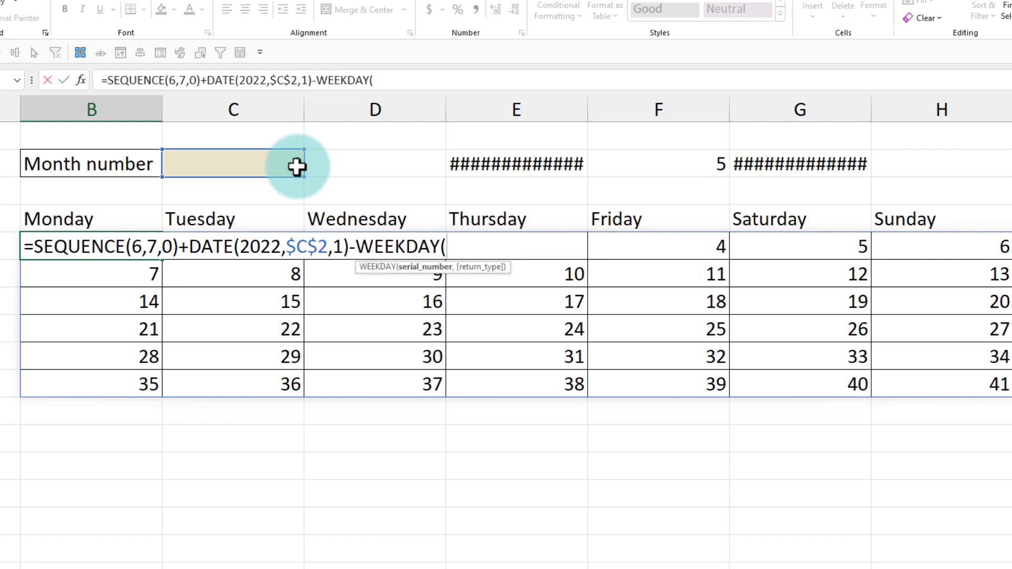
{"action": "key", "text": "ctrl+v"}
{"action": "type", "text": ",2"}
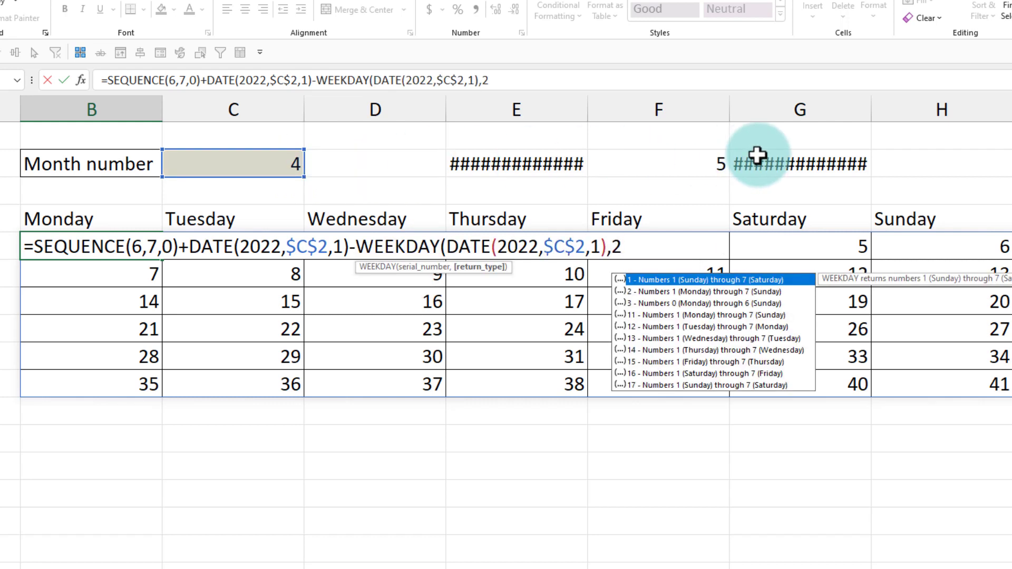
{"action": "type", "text": ")+1"}
{"action": "key", "text": "Return"}
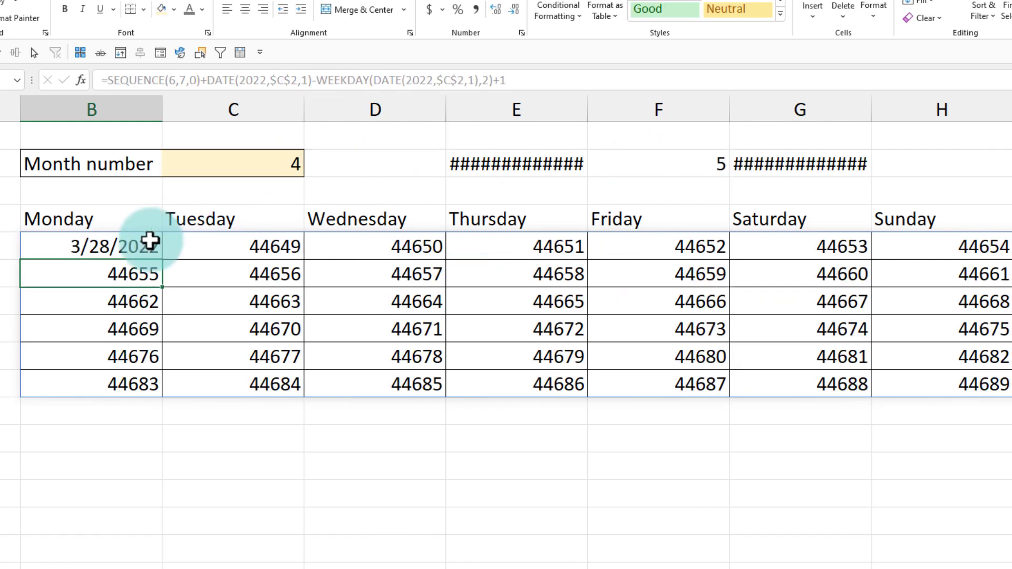
{"action": "left_click", "coordinate": [110, 246]}
{"action": "key", "text": "ctrl+a"}
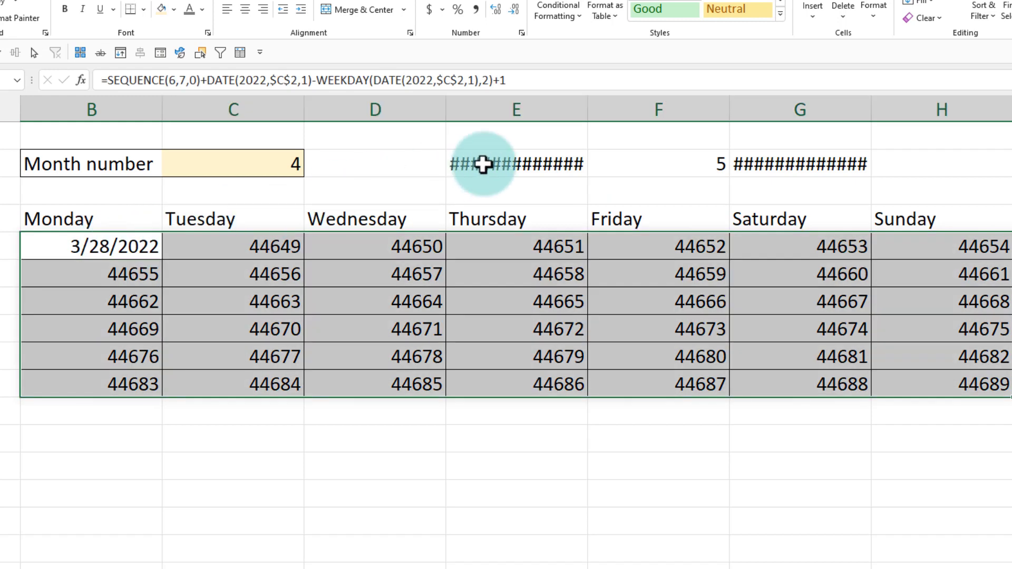
{"action": "key", "text": "ctrl+1"}
{"action": "left_click", "coordinate": [658, 193]}
{"action": "left_click", "coordinate": [767, 135]}
{"action": "type", "text": "d"}
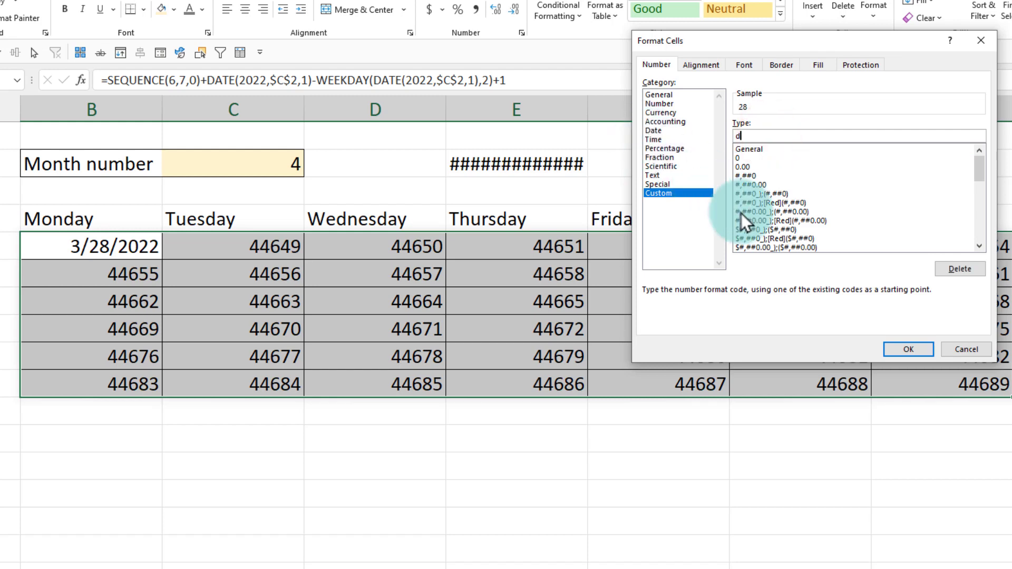
{"action": "left_click", "coordinate": [908, 349]}
{"action": "key", "text": "Right"}
{"action": "key", "text": "Right"}
{"action": "key", "text": "Right"}
{"action": "key", "text": "Right"}
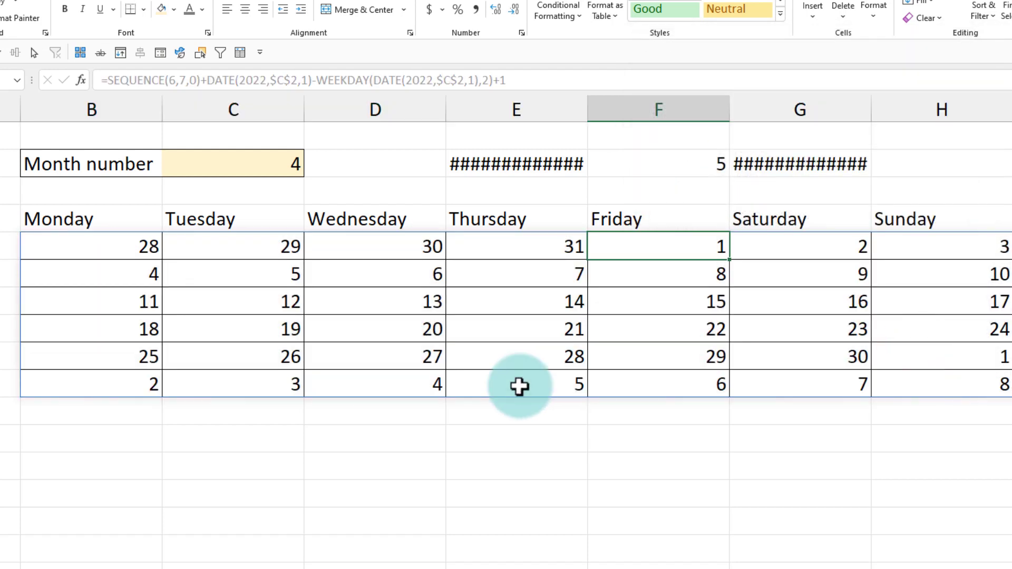
{"action": "left_click", "coordinate": [832, 247]}
{"action": "left_click", "coordinate": [945, 245]}
{"action": "left_click_drag", "start_coordinate": [121, 246], "coordinate": [965, 384]}
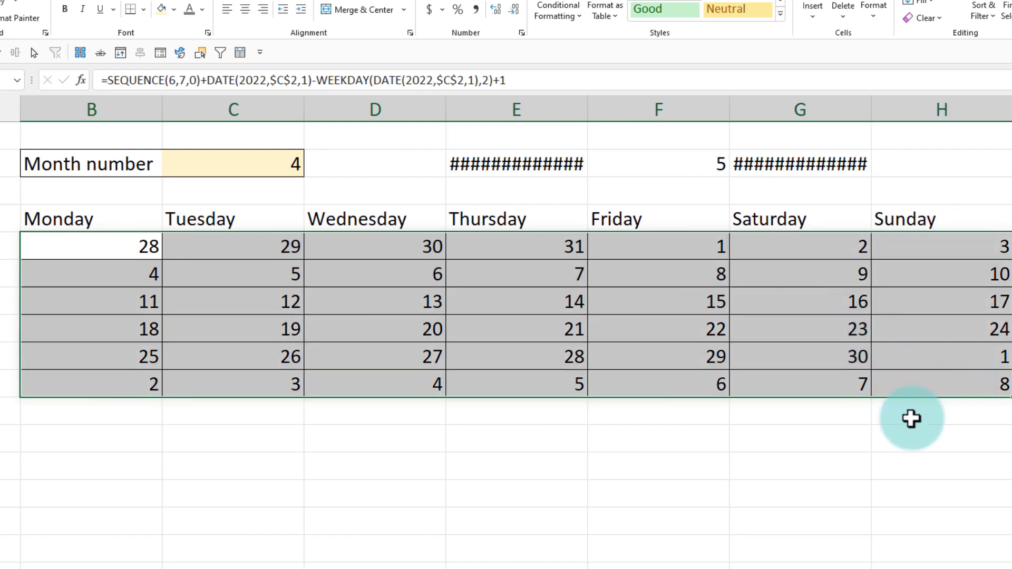
{"action": "scroll", "coordinate": [844, 464], "scroll_direction": "down", "scroll_amount": 1}
{"action": "scroll", "coordinate": [843, 464], "scroll_direction": "up", "scroll_amount": 1}
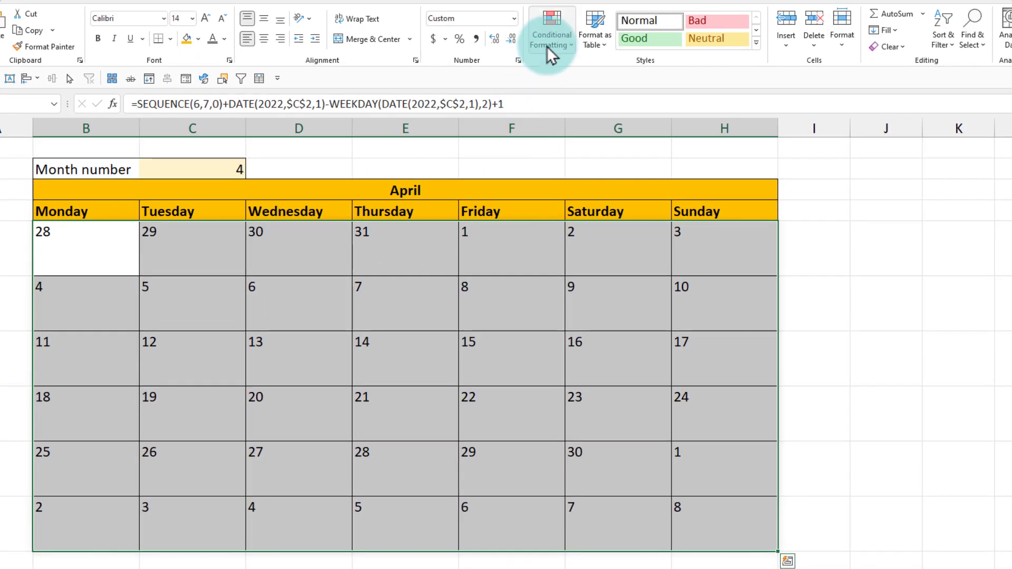
{"action": "left_click", "coordinate": [552, 33]}
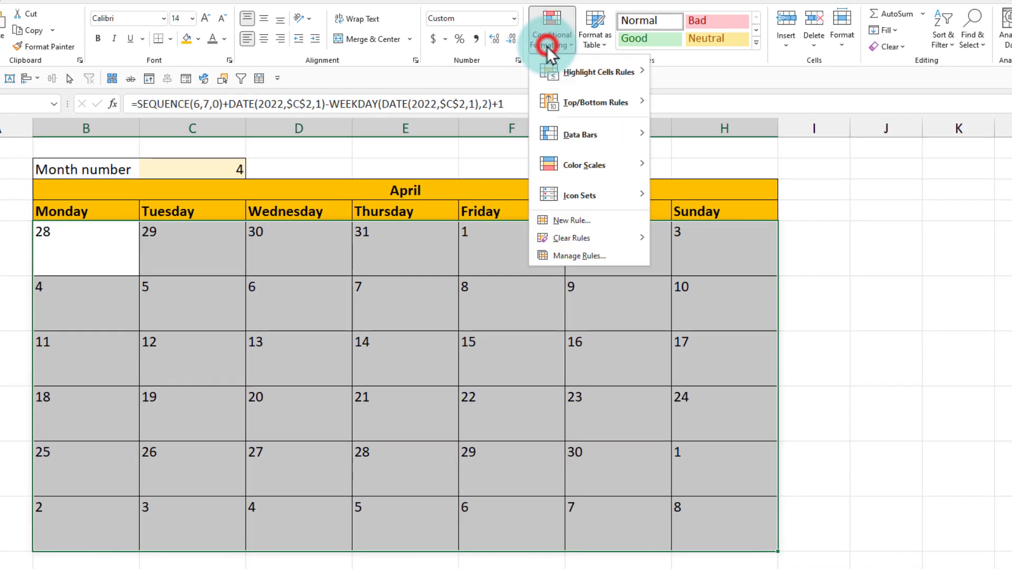
{"action": "left_click", "coordinate": [596, 224]}
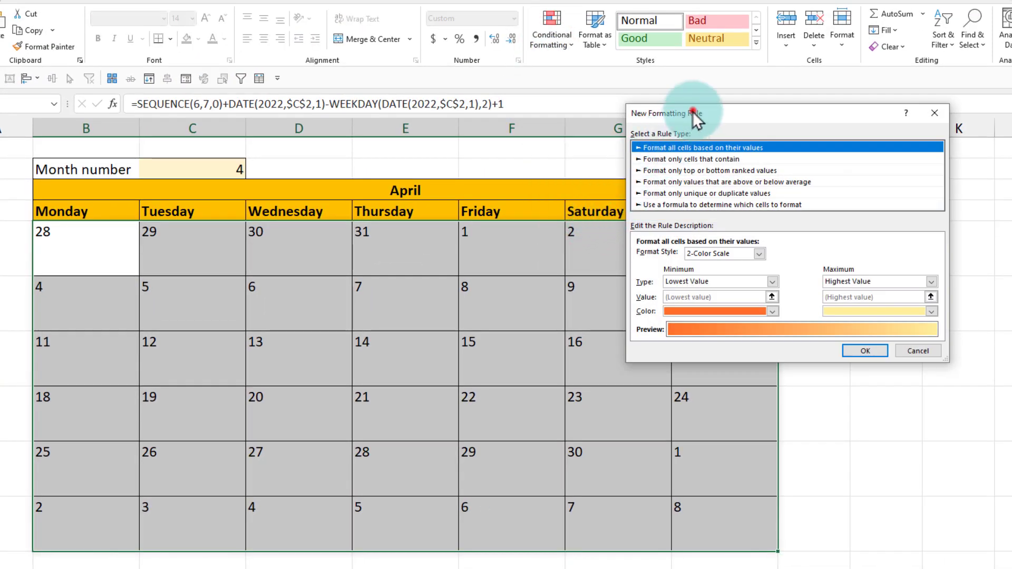
{"action": "left_click_drag", "start_coordinate": [693, 112], "coordinate": [451, 170]}
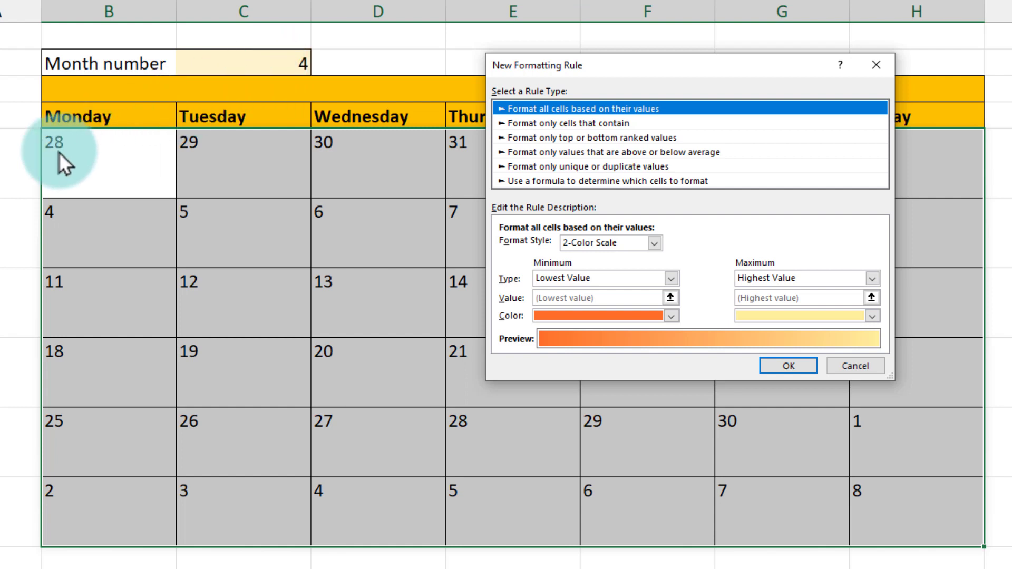
{"action": "left_click", "coordinate": [528, 182]}
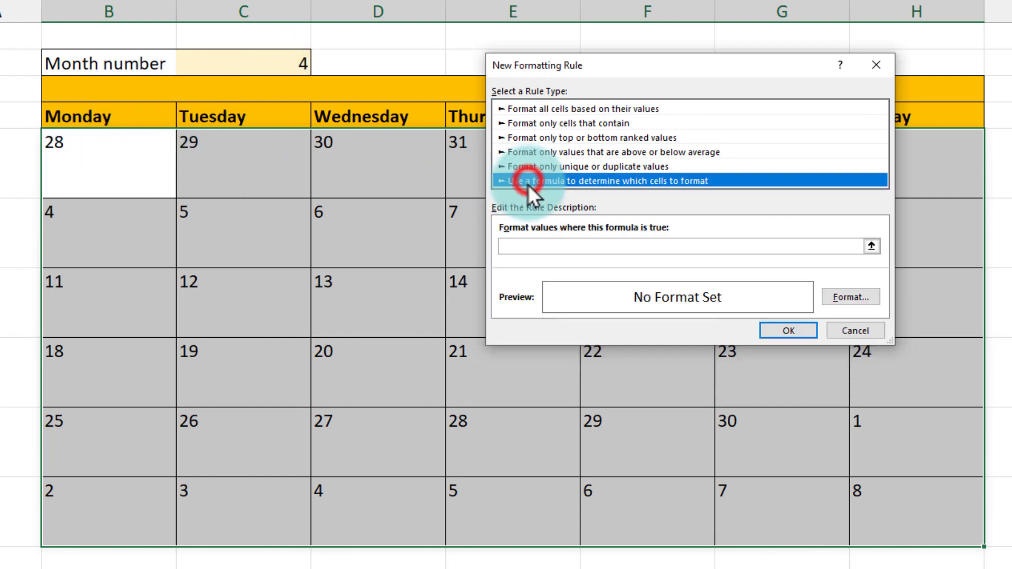
{"action": "left_click", "coordinate": [535, 248]}
{"action": "type", "text": "="}
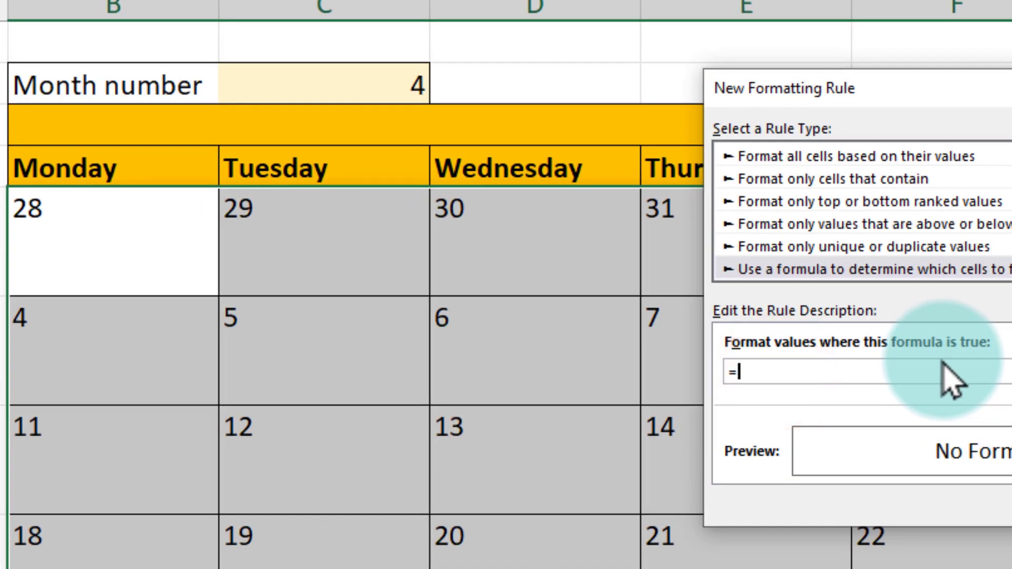
{"action": "type", "text": "month($B$5"}
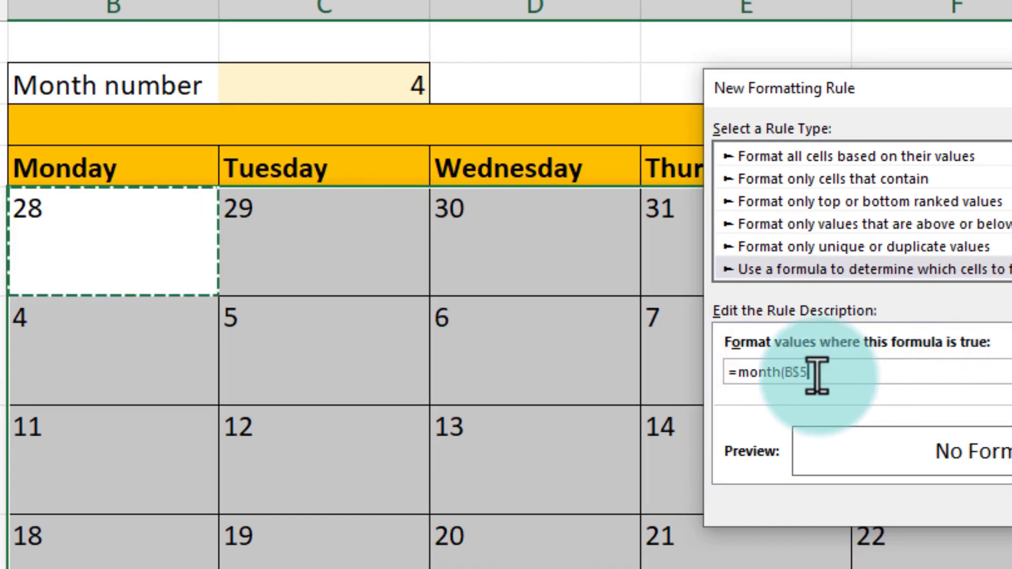
{"action": "type", "text": ")<>"}
{"action": "left_click", "coordinate": [361, 83]}
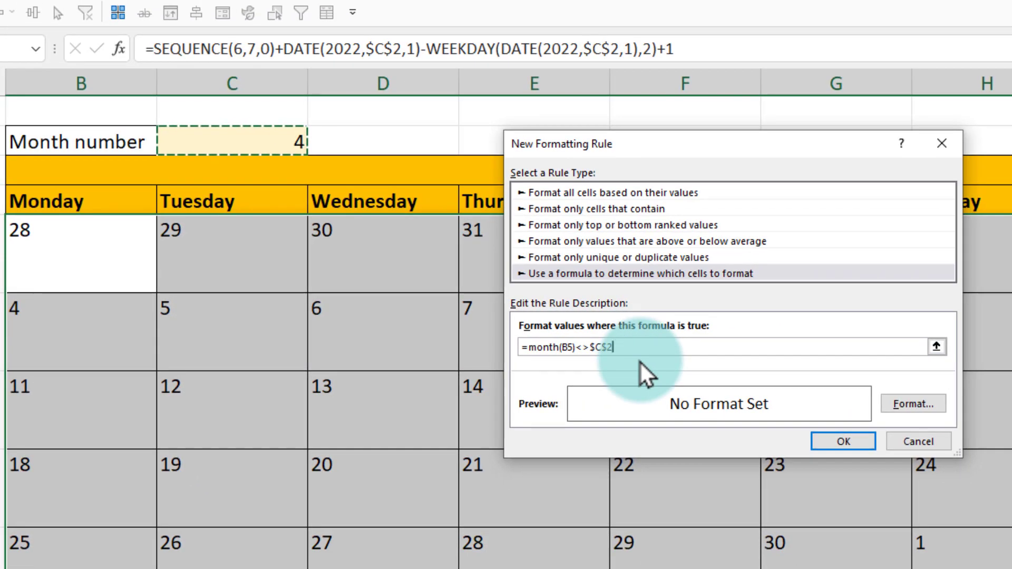
{"action": "key", "text": "alt+f"}
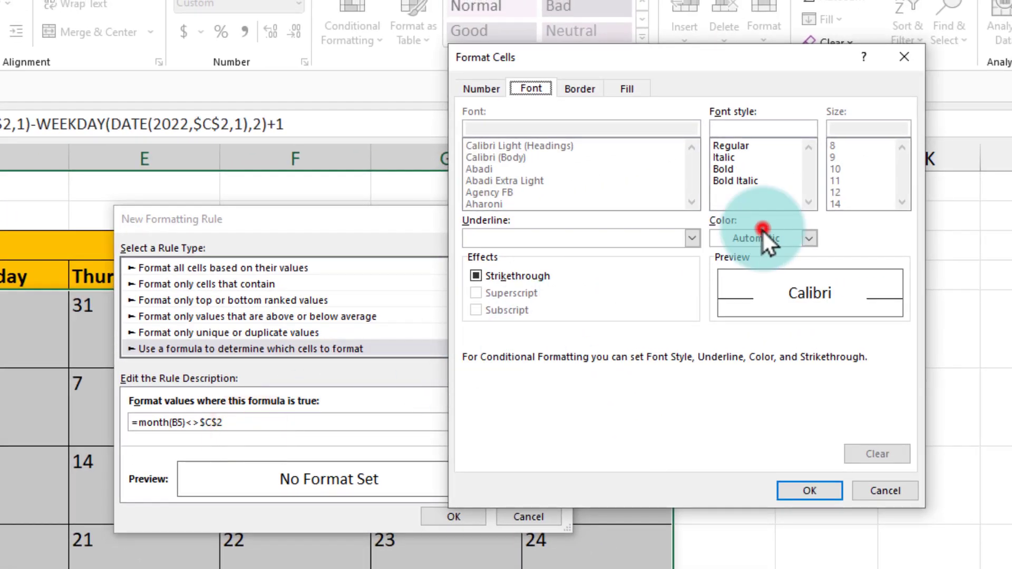
{"action": "left_click", "coordinate": [762, 230]}
{"action": "left_click", "coordinate": [724, 374]}
{"action": "left_click", "coordinate": [810, 490]}
{"action": "left_click", "coordinate": [454, 517]}
{"action": "left_click", "coordinate": [237, 215]}
{"action": "left_click", "coordinate": [55, 135]}
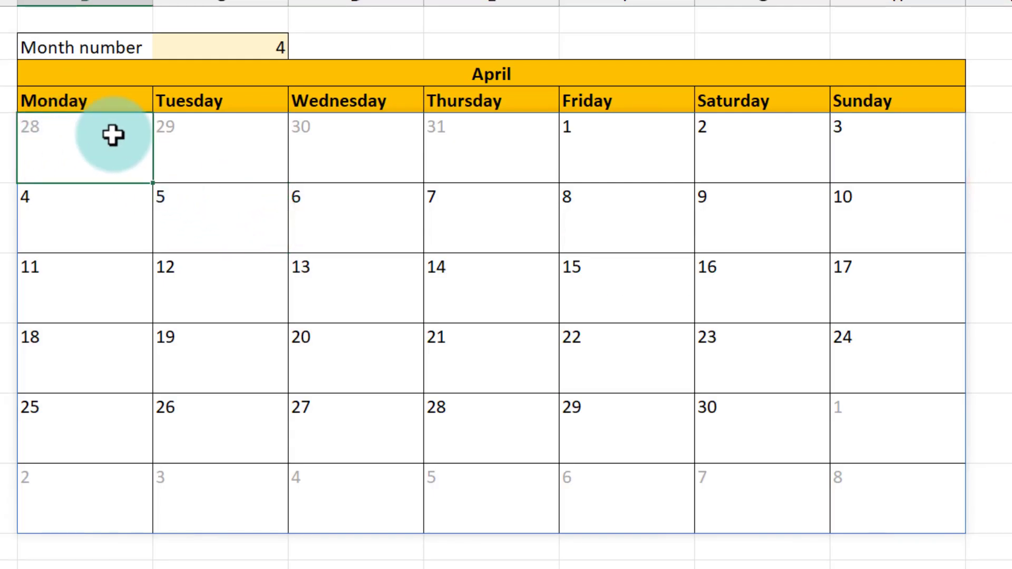
{"action": "left_click_drag", "start_coordinate": [560, 127], "coordinate": [849, 422]}
{"action": "left_click", "coordinate": [659, 514]}
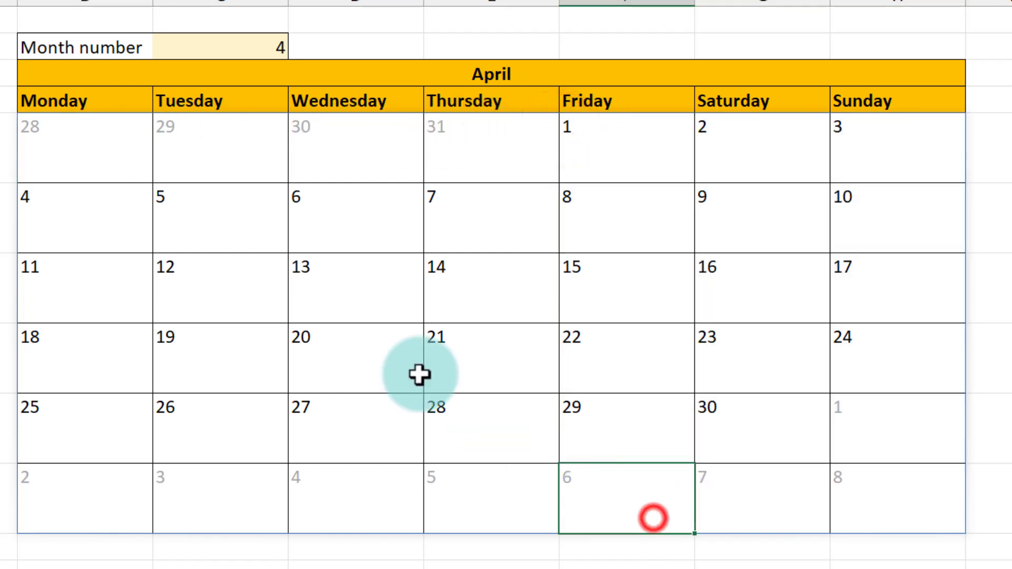
{"action": "left_click_drag", "start_coordinate": [30, 131], "coordinate": [881, 498]}
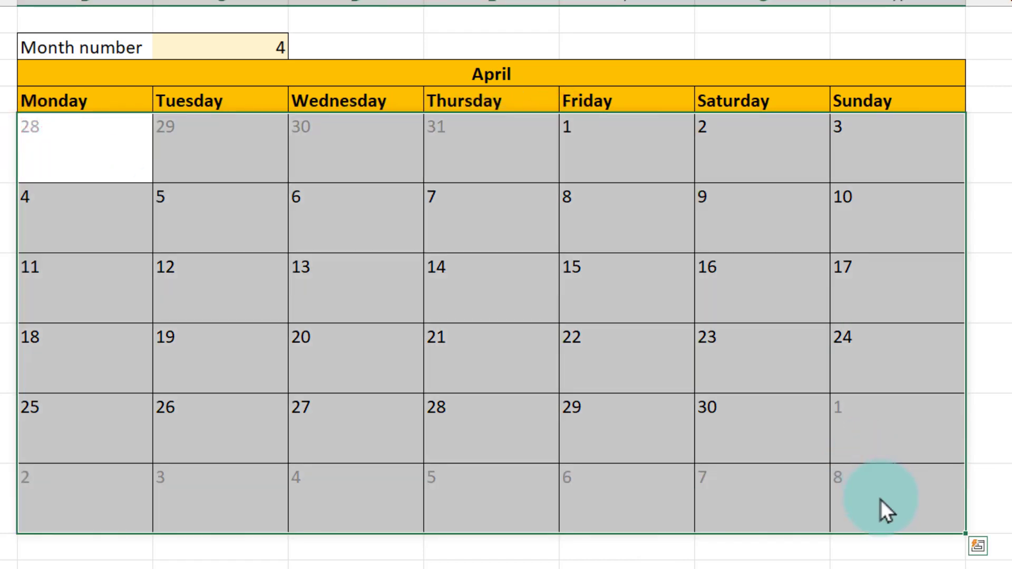
{"action": "key", "text": "alt+h"}
{"action": "key", "text": "f"}
{"action": "key", "text": "f"}
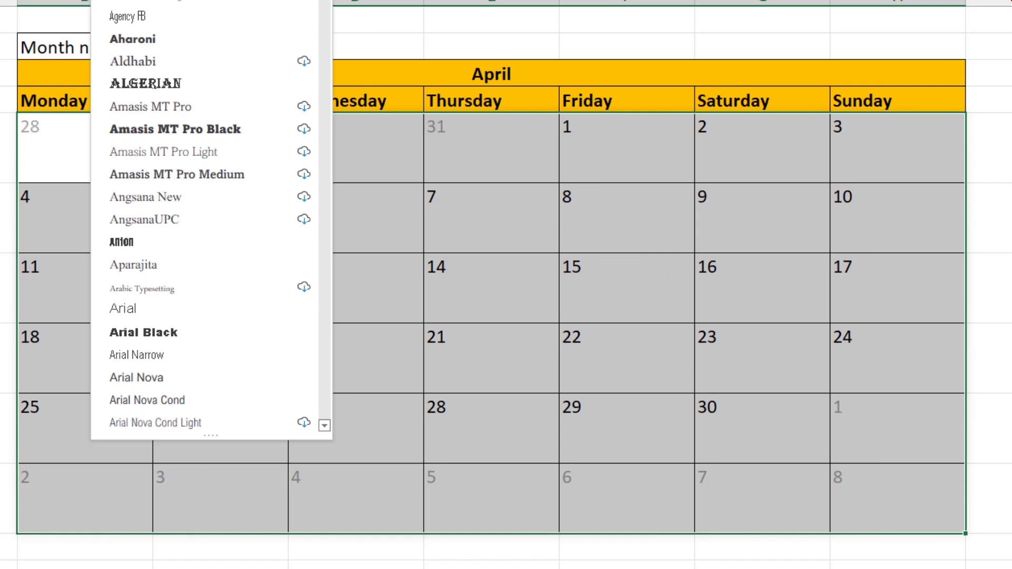
{"action": "key", "text": "Down"}
{"action": "key", "text": "Down"}
{"action": "key", "text": "Down"}
{"action": "key", "text": "Down"}
{"action": "key", "text": "Down"}
{"action": "key", "text": "Down"}
{"action": "key", "text": "Down"}
{"action": "key", "text": "Down"}
{"action": "key", "text": "Down"}
{"action": "key", "text": "Down"}
{"action": "key", "text": "Down"}
{"action": "key", "text": "Down"}
{"action": "key", "text": "Down"}
{"action": "key", "text": "Down"}
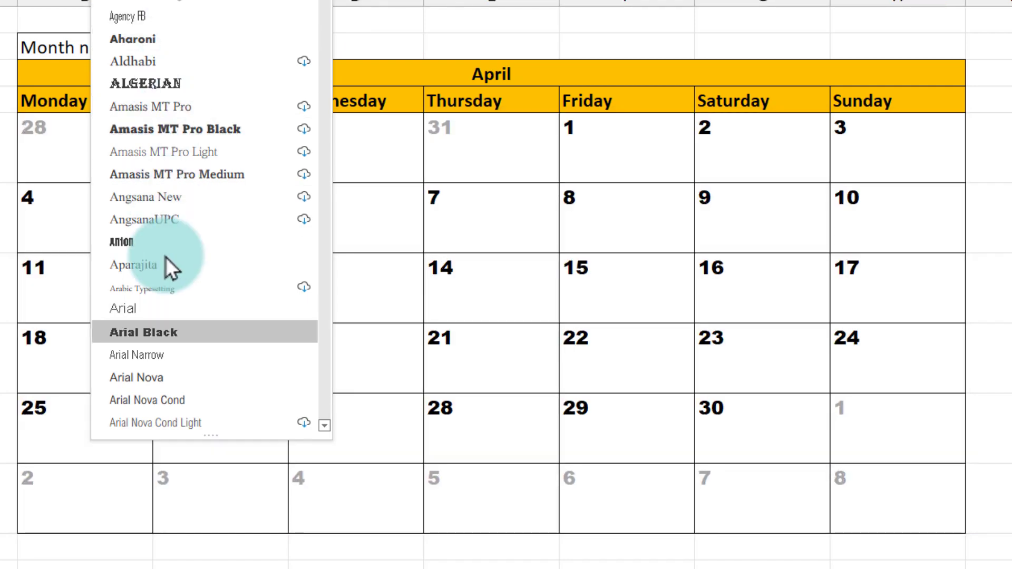
{"action": "left_click", "coordinate": [163, 333]}
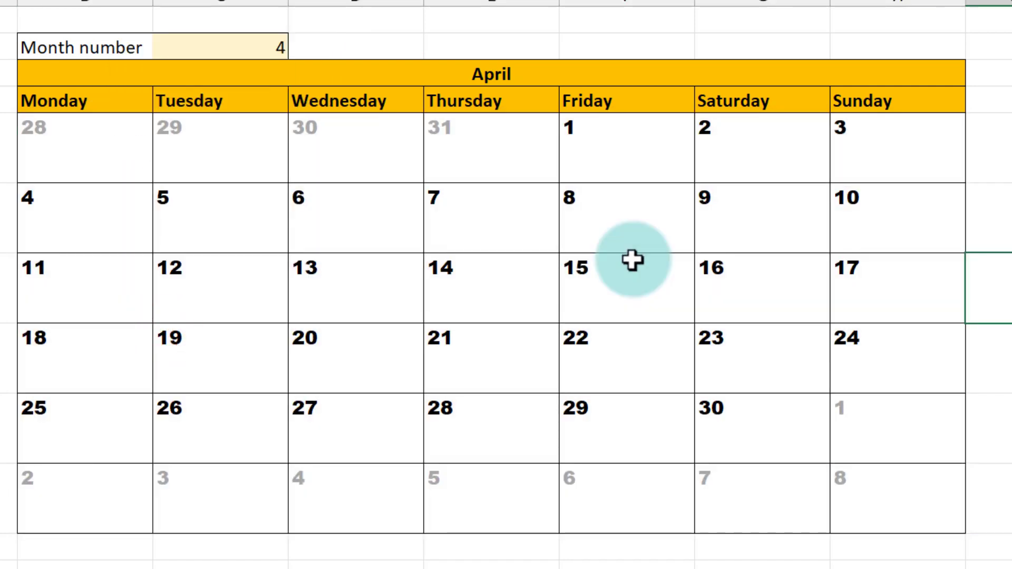
{"action": "left_click_drag", "start_coordinate": [730, 128], "coordinate": [871, 511]}
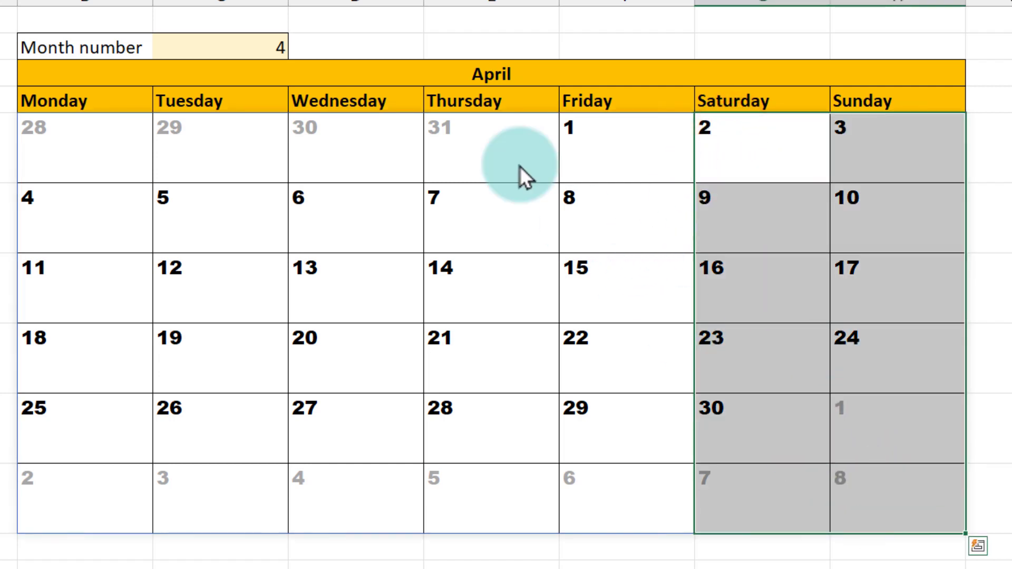
{"action": "left_click", "coordinate": [211, 0]}
{"action": "left_click", "coordinate": [212, 0]}
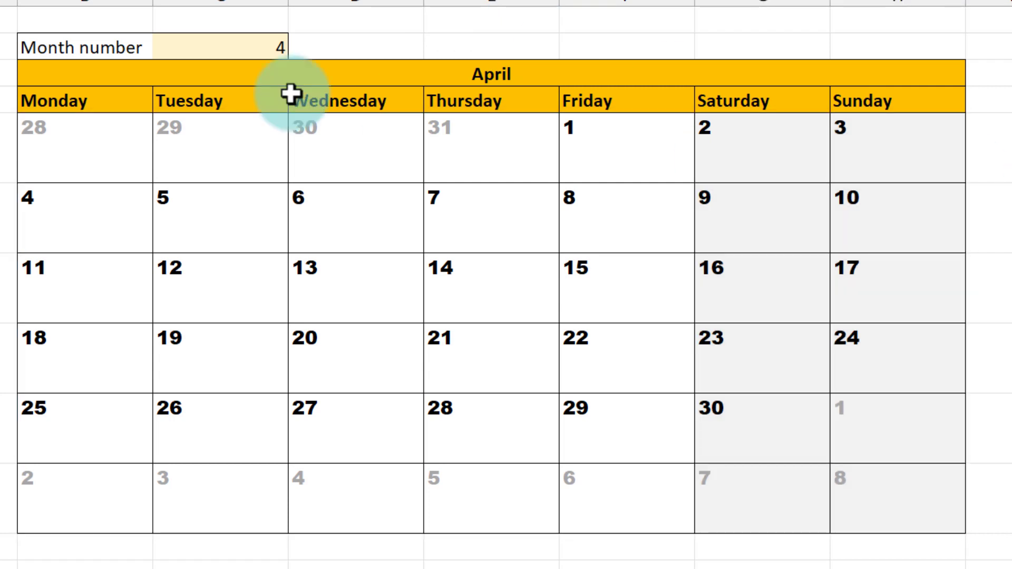
{"action": "left_click", "coordinate": [45, 131]}
{"action": "left_click", "coordinate": [224, 38]}
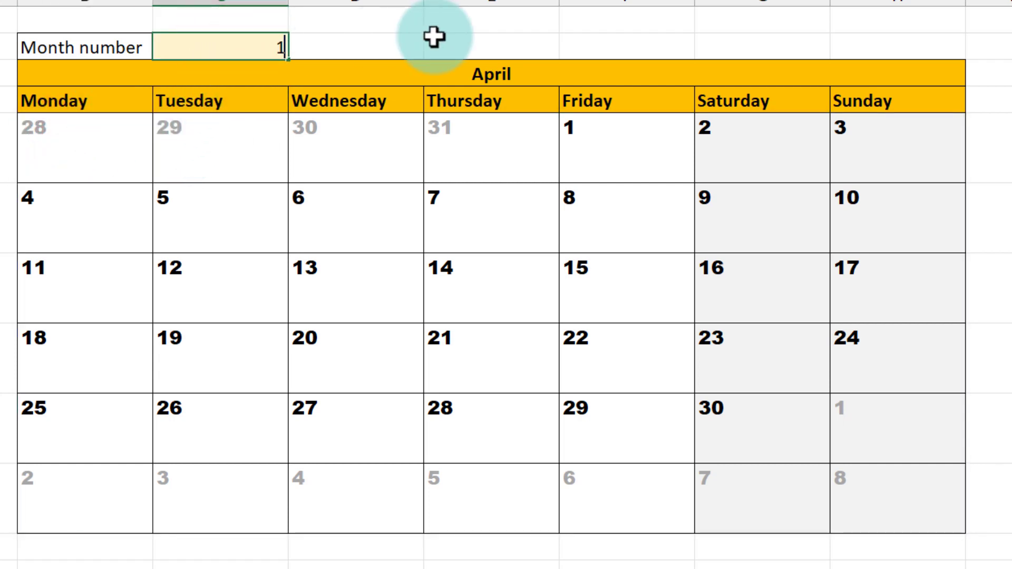
{"action": "type", "text": "1"}
{"action": "key", "text": "Return"}
{"action": "left_click_drag", "start_coordinate": [97, 129], "coordinate": [870, 505]}
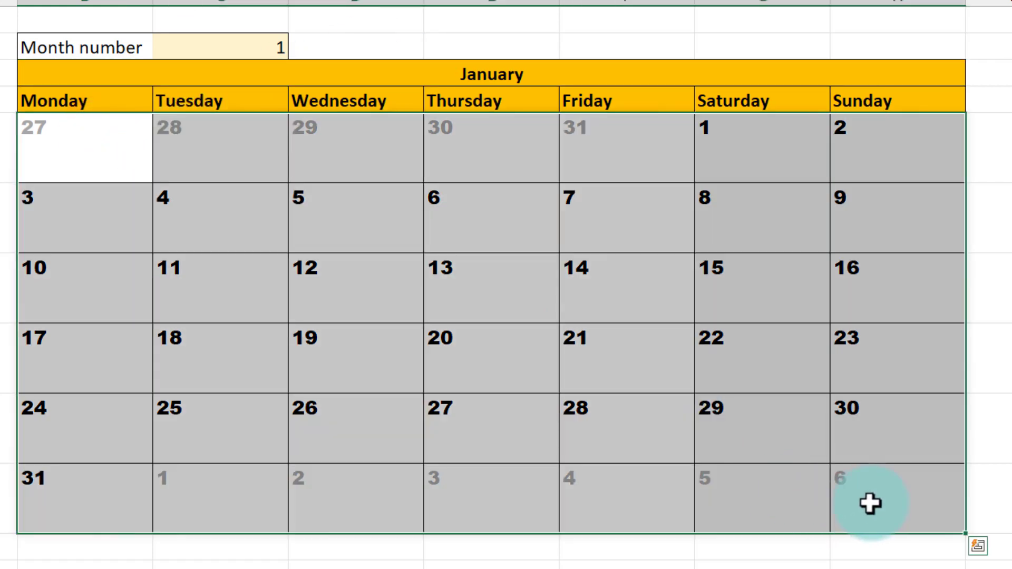
{"action": "left_click", "coordinate": [762, 359]}
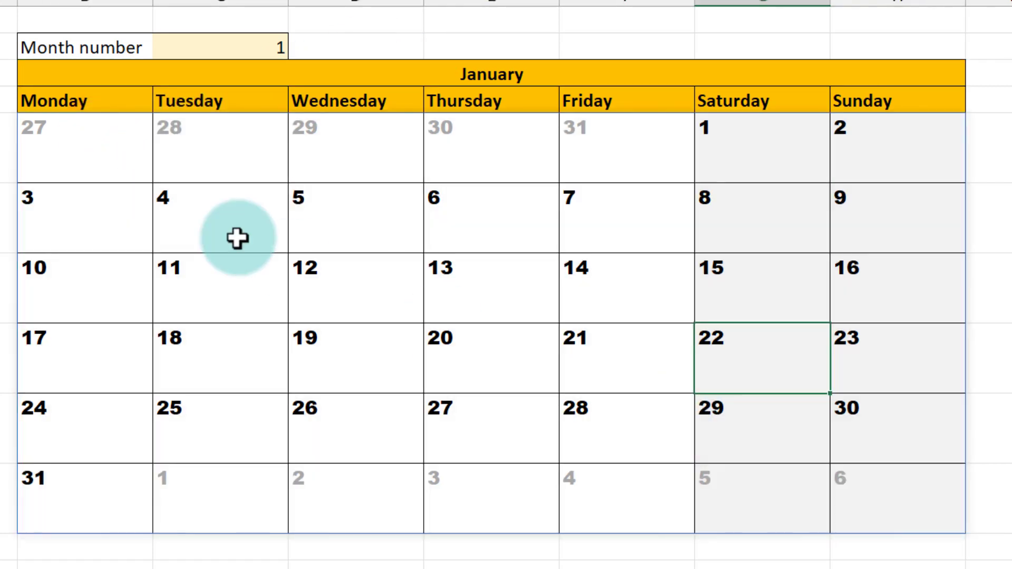
{"action": "left_click", "coordinate": [105, 155]}
{"action": "key", "text": "ctrl+Page_Down"}
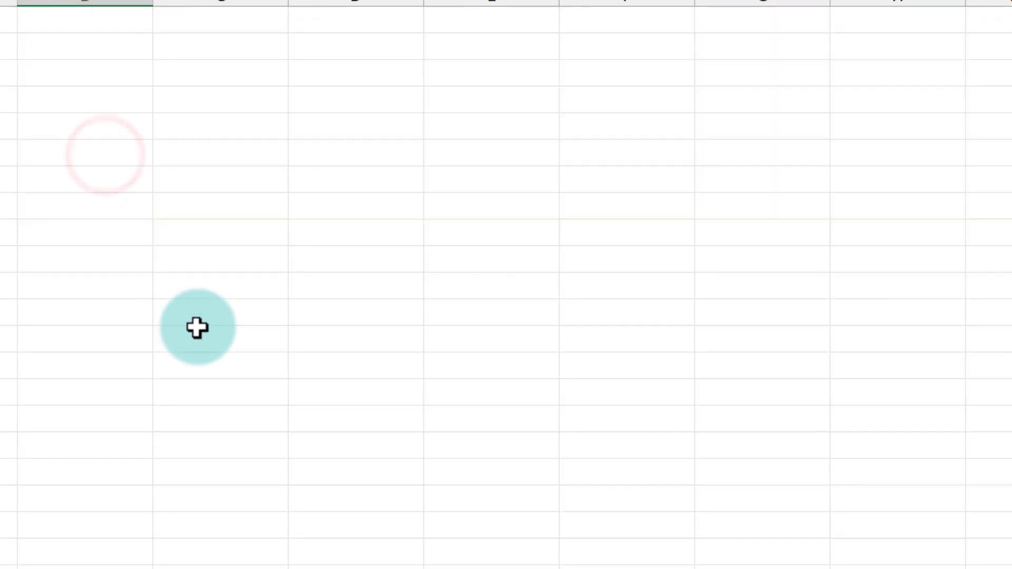
{"action": "scroll", "coordinate": [197, 327], "scroll_direction": "down", "scroll_amount": 6}
{"action": "left_click", "coordinate": [119, 107]}
{"action": "double_click", "coordinate": [119, 107]}
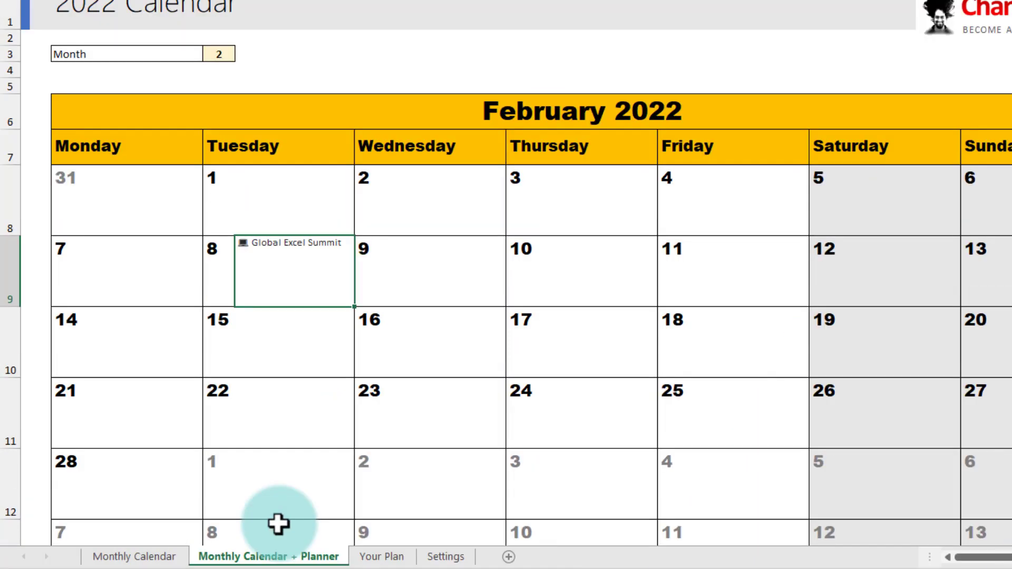
{"action": "left_click", "coordinate": [63, 197]}
{"action": "left_click", "coordinate": [136, 196]}
{"action": "left_click", "coordinate": [69, 193]}
{"action": "left_click", "coordinate": [117, 199]}
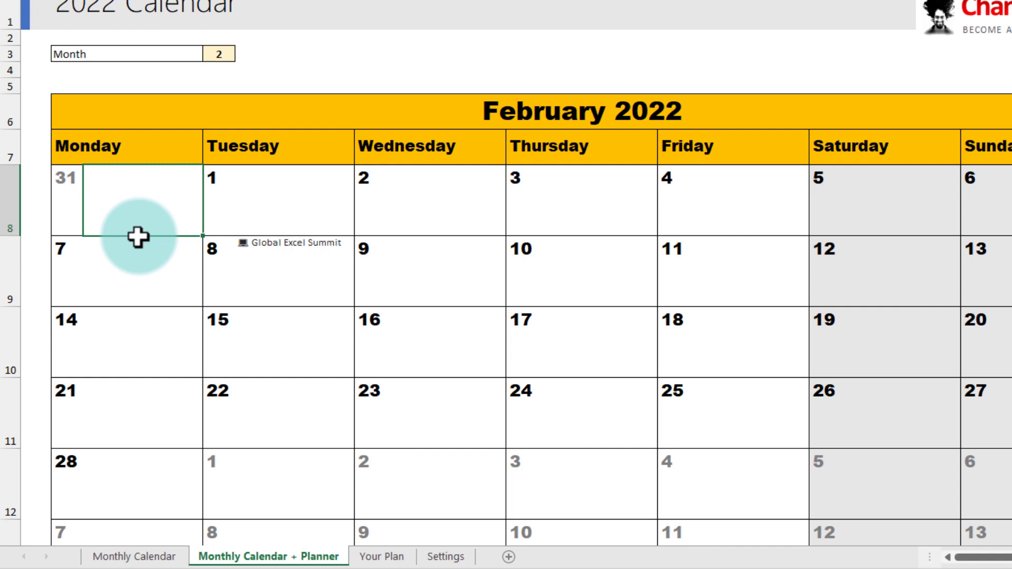
{"action": "left_click", "coordinate": [370, 557]}
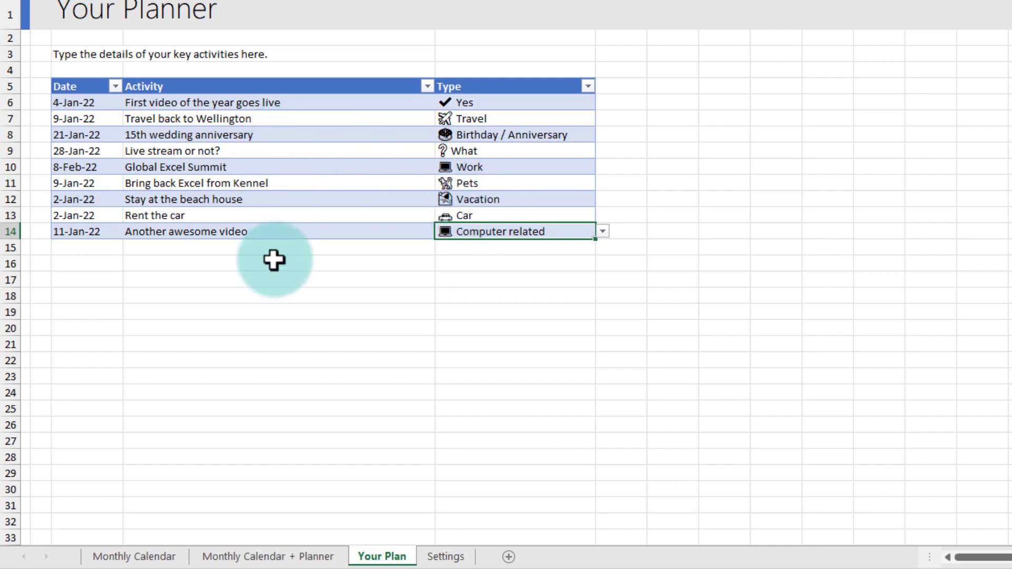
{"action": "left_click", "coordinate": [269, 556]}
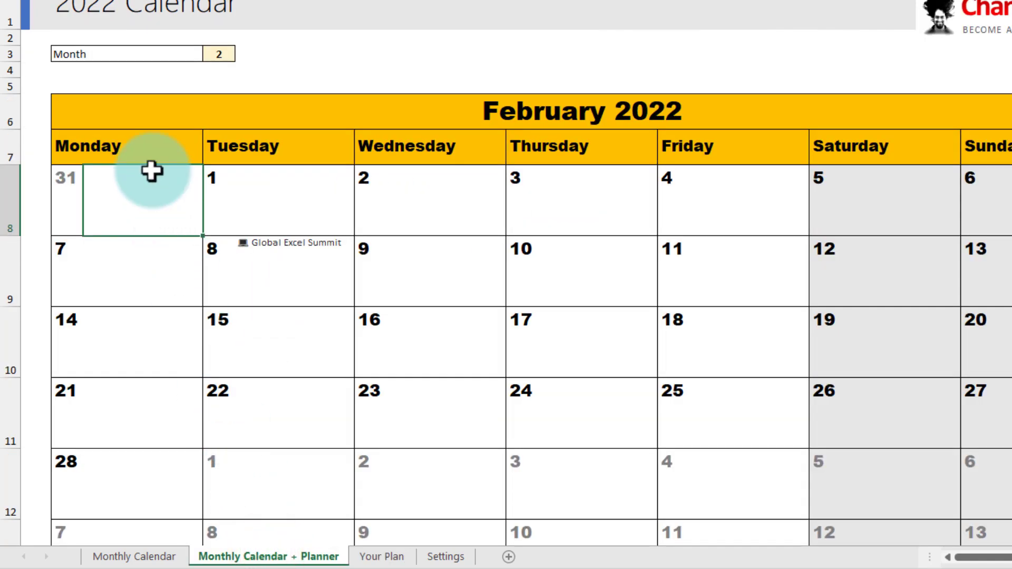
{"action": "double_click", "coordinate": [152, 170]}
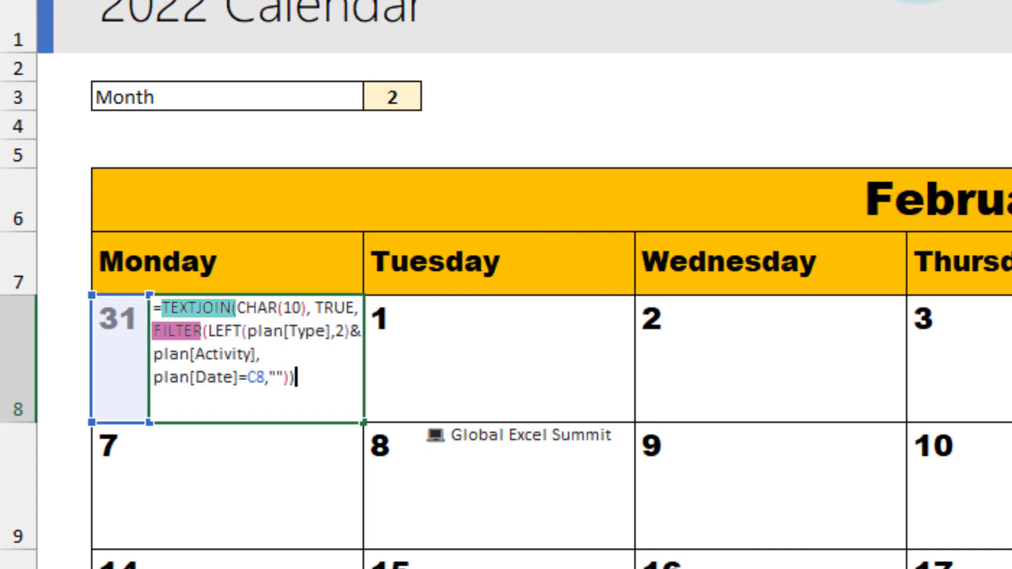
{"action": "key", "text": "Escape"}
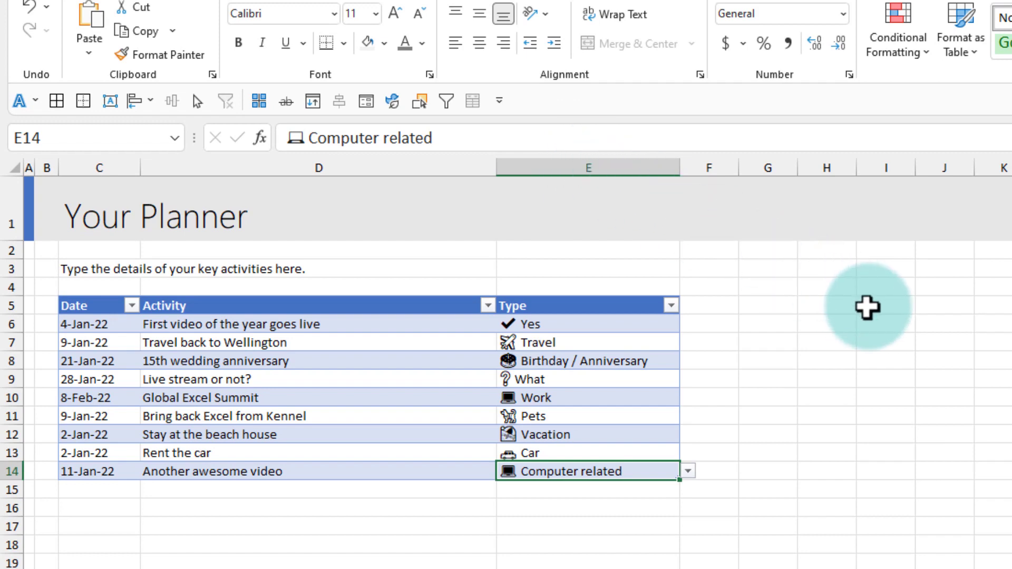
{"action": "left_click", "coordinate": [868, 308]}
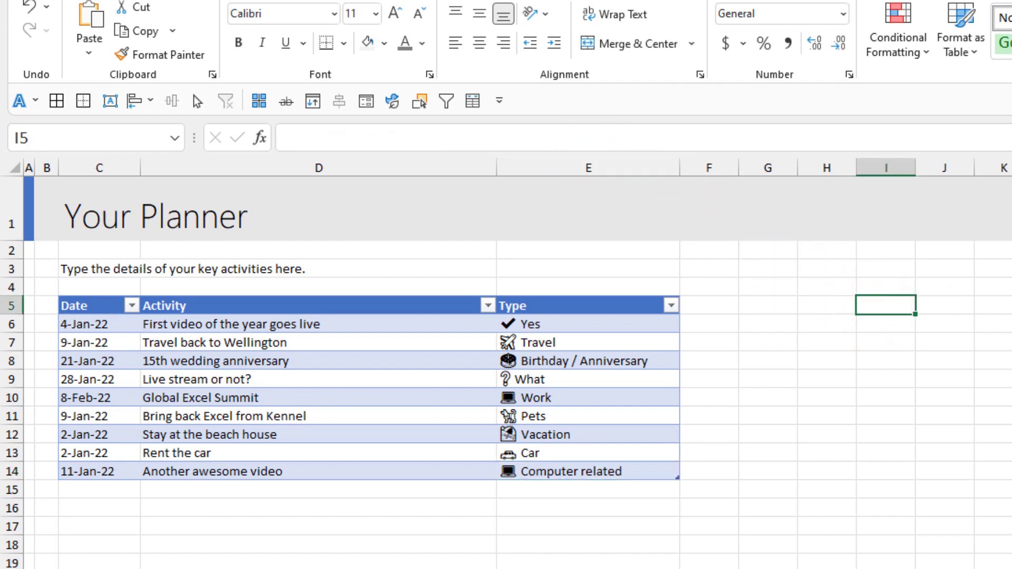
{"action": "type", "text": "2-jan-"}
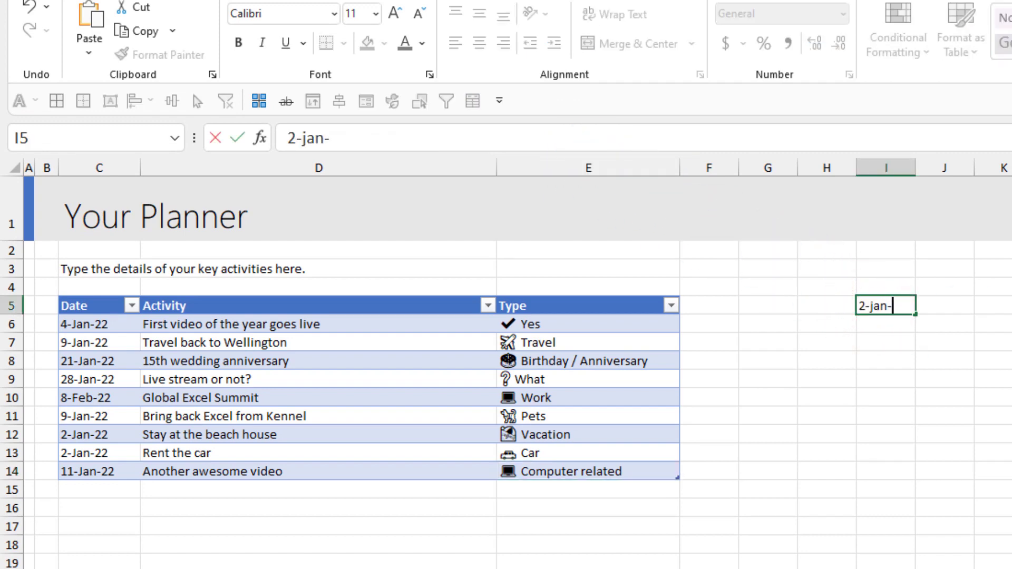
{"action": "type", "text": "22"}
{"action": "key", "text": "Return"}
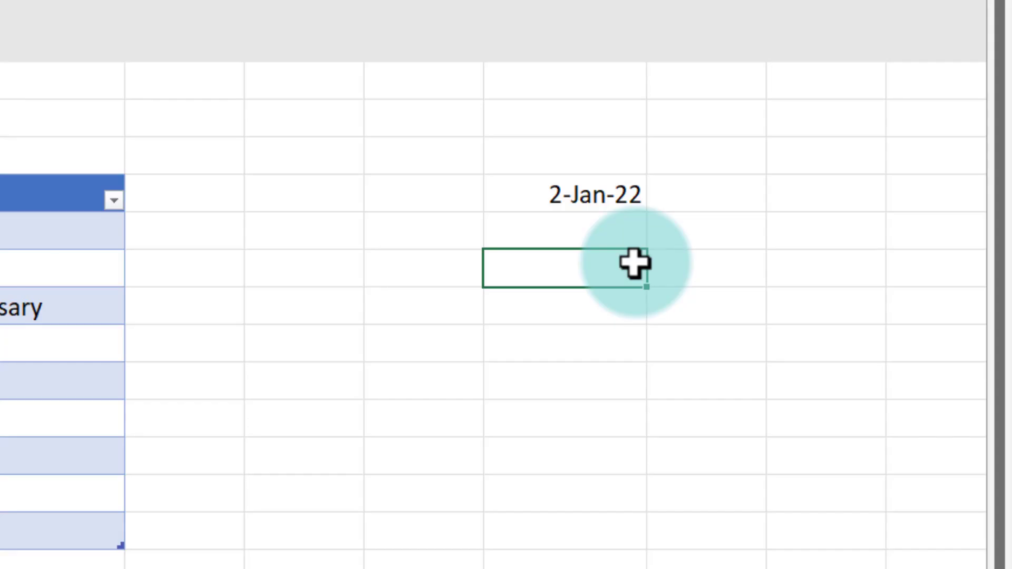
{"action": "type", "text": "=filter"}
{"action": "key", "text": "Tab"}
{"action": "left_click", "coordinate": [0, 174]}
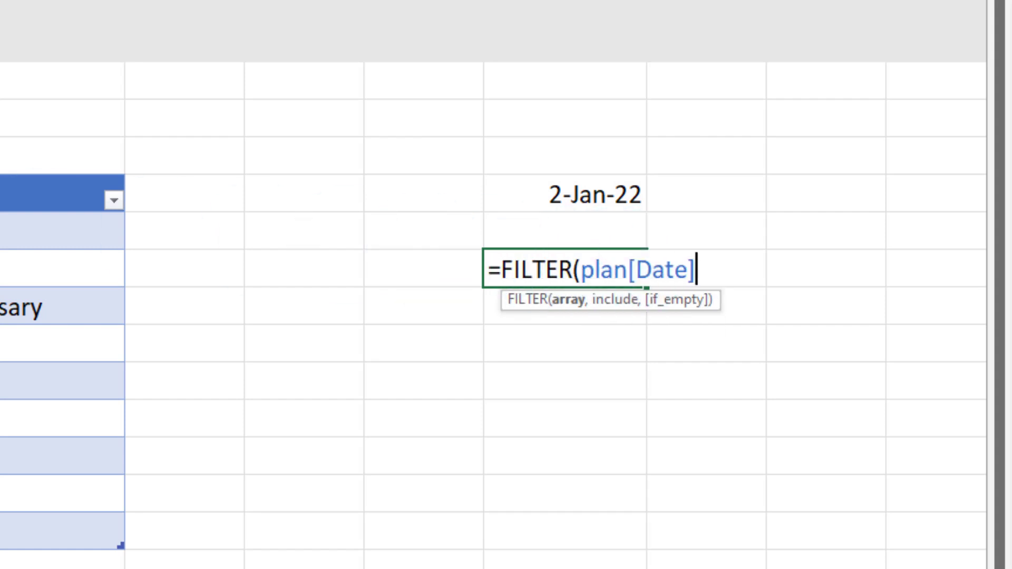
{"action": "left_click", "coordinate": [55, 174]}
{"action": "type", "text": ",plan[d"}
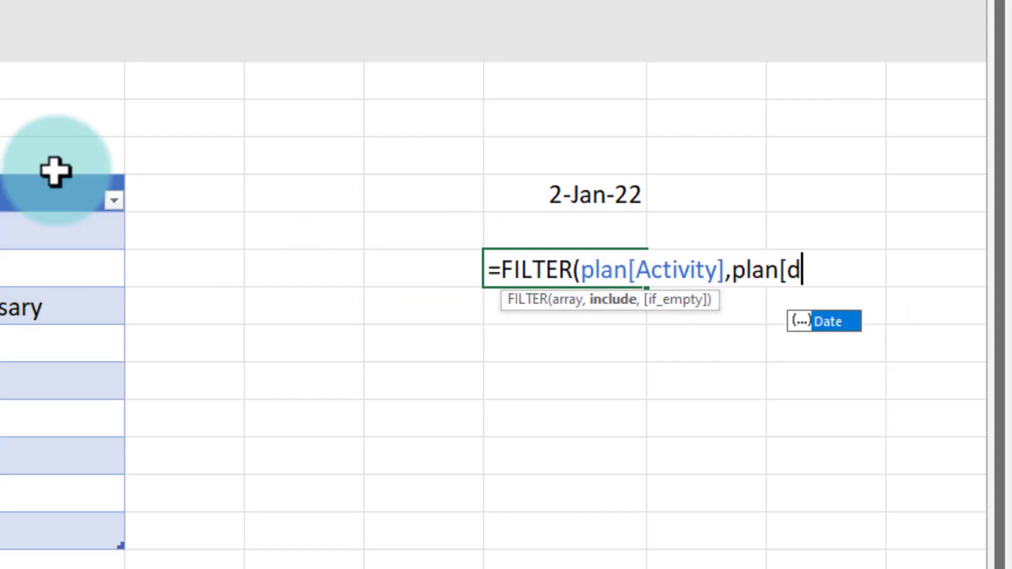
{"action": "key", "text": "Tab"}
{"action": "type", "text": "]"}
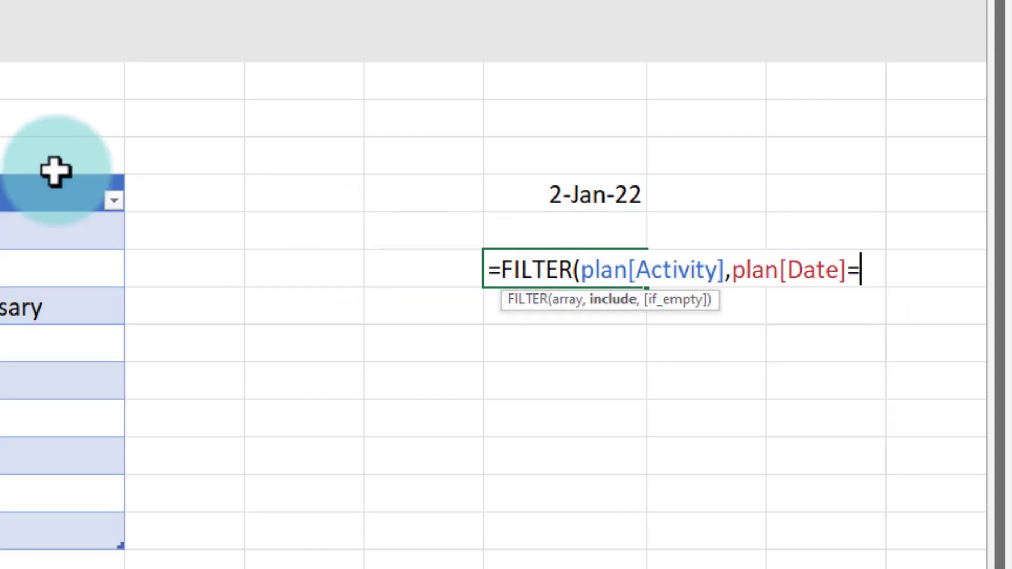
{"action": "left_click", "coordinate": [590, 190]}
{"action": "key", "text": "Return"}
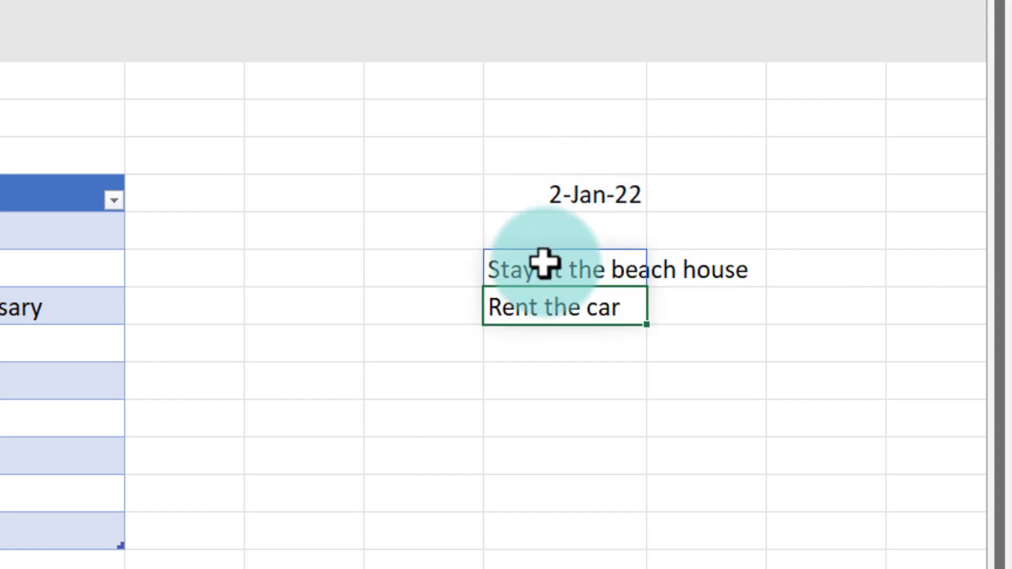
{"action": "left_click_drag", "start_coordinate": [546, 264], "coordinate": [545, 308]}
{"action": "left_click", "coordinate": [554, 382]}
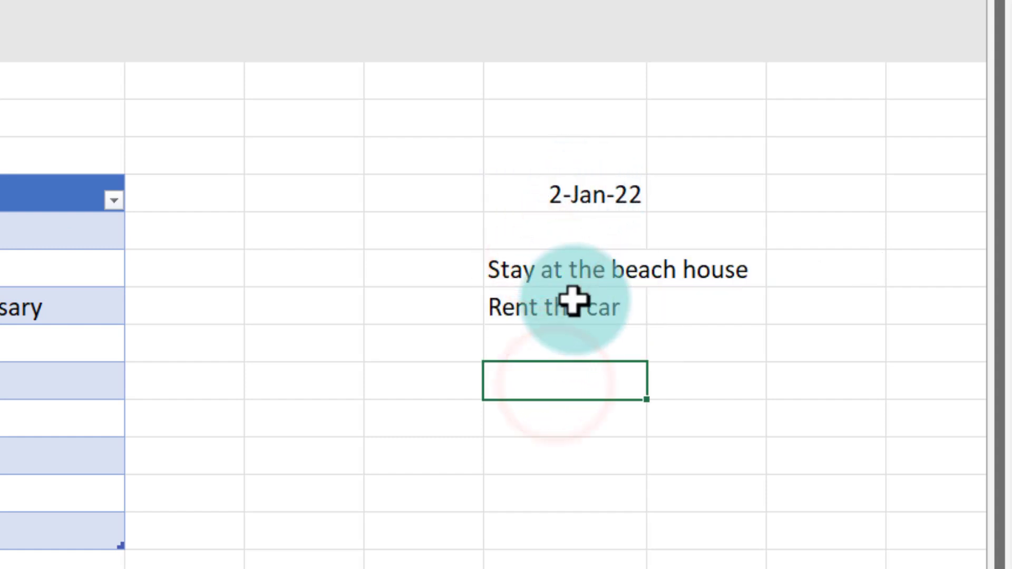
{"action": "left_click_drag", "start_coordinate": [601, 271], "coordinate": [550, 267]}
{"action": "double_click", "coordinate": [549, 267]}
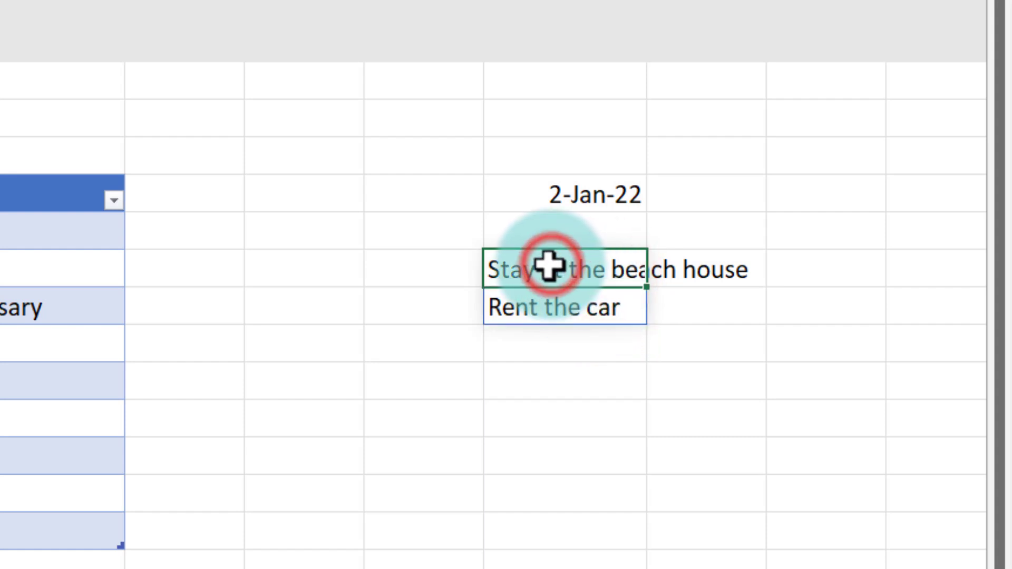
{"action": "left_click", "coordinate": [498, 269]}
{"action": "type", "text": "text"}
{"action": "key", "text": "Down"}
{"action": "key", "text": "Tab"}
{"action": "type", "text": "char(10), "}
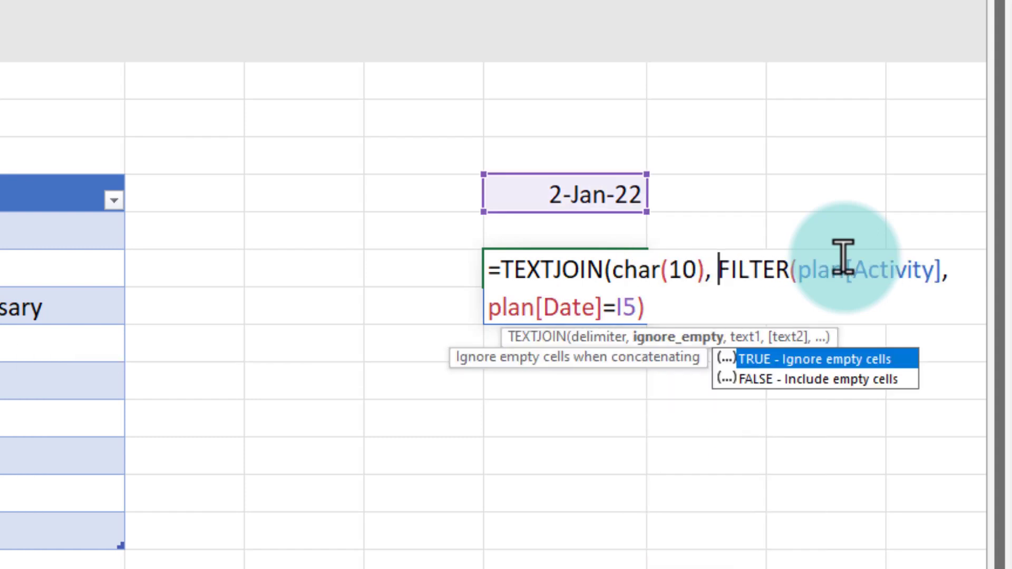
{"action": "type", "text": "true,"}
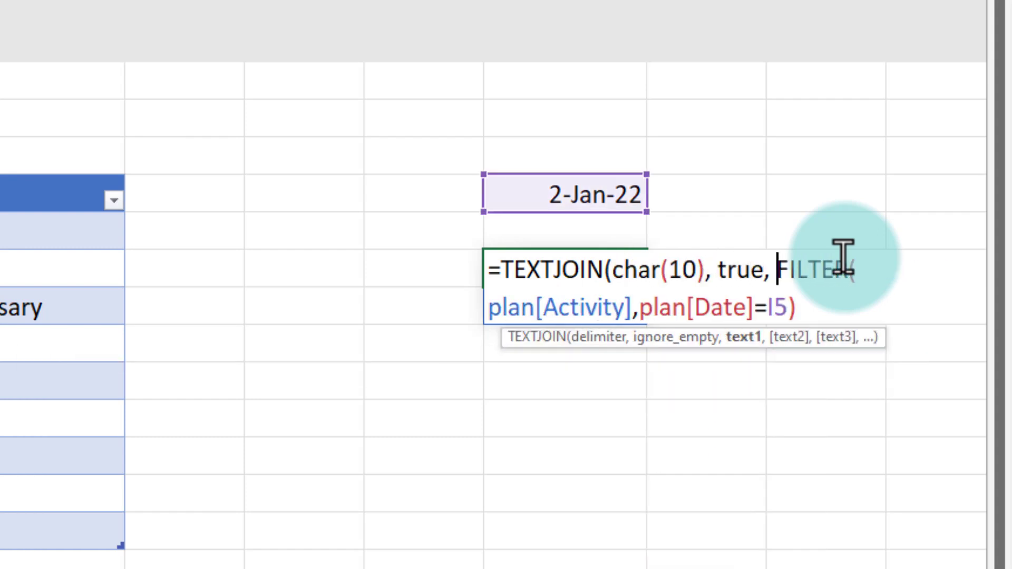
{"action": "key", "text": "Return"}
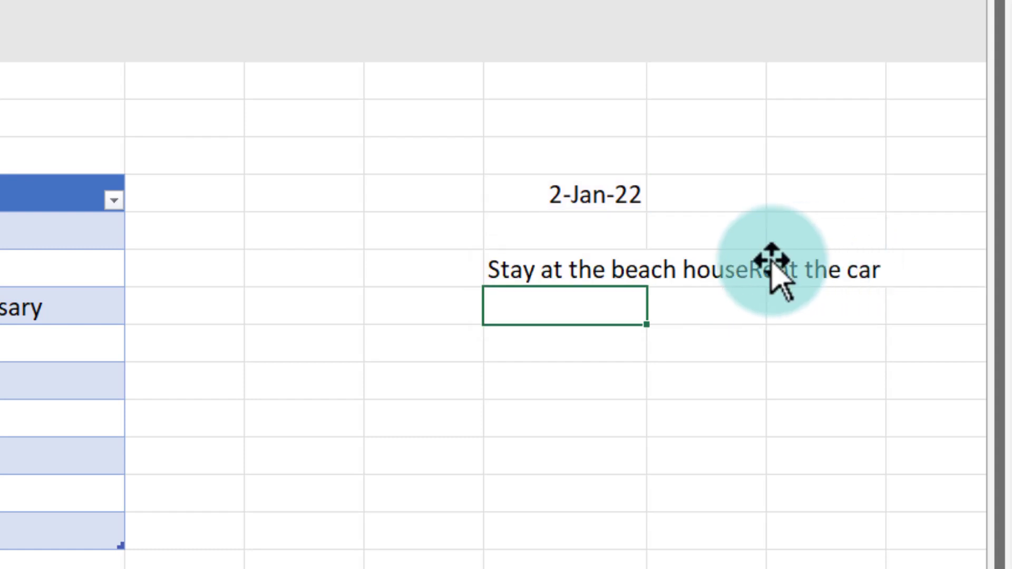
{"action": "left_click", "coordinate": [577, 271]}
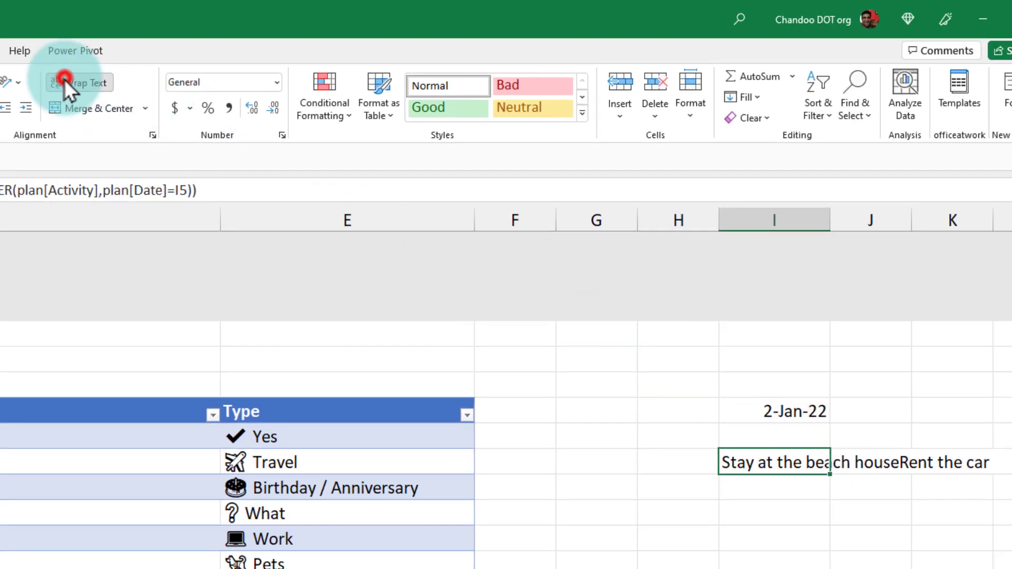
{"action": "left_click", "coordinate": [66, 82]}
{"action": "double_click", "coordinate": [831, 220]}
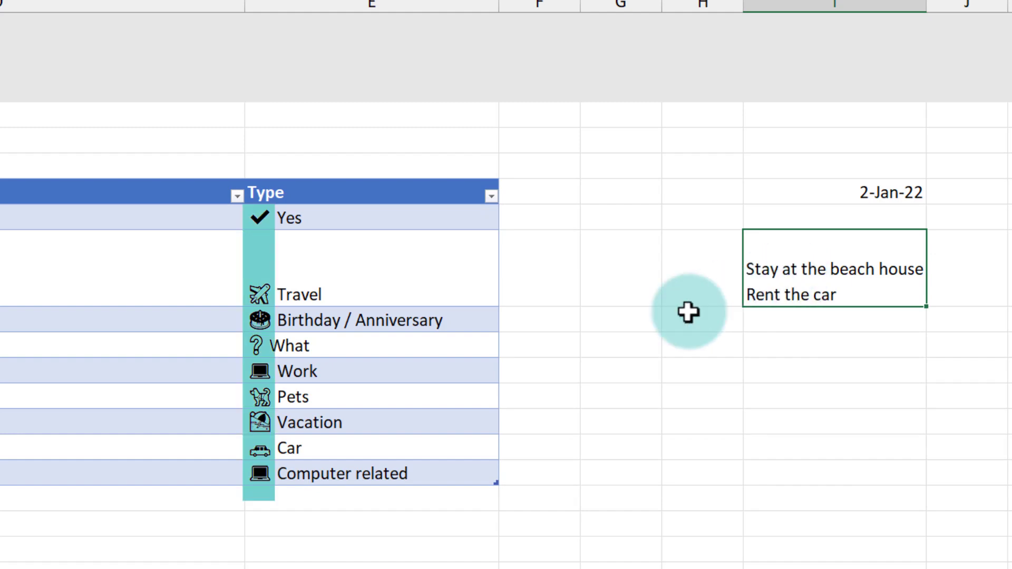
{"action": "left_click", "coordinate": [106, 563]}
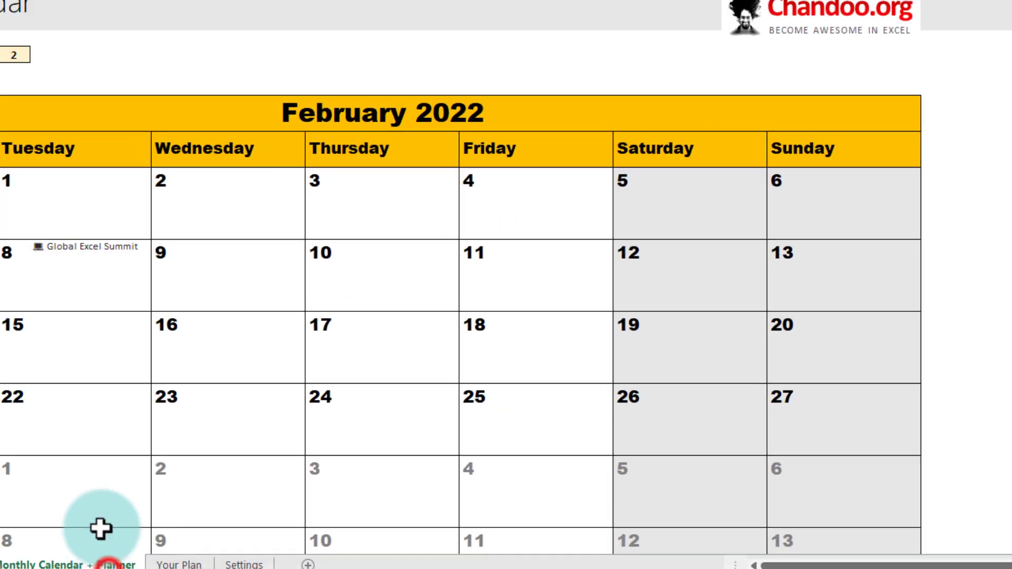
{"action": "left_click", "coordinate": [58, 257]}
{"action": "left_click", "coordinate": [11, 54]}
{"action": "left_click", "coordinate": [186, 31]}
{"action": "scroll", "coordinate": [186, 30], "scroll_direction": "down", "scroll_amount": 3}
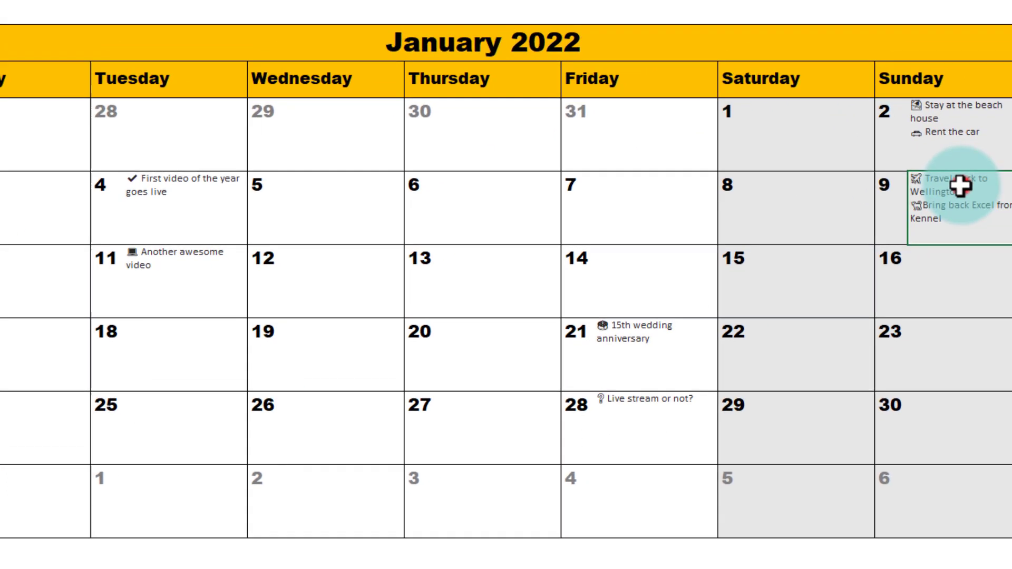
{"action": "left_click", "coordinate": [922, 204]}
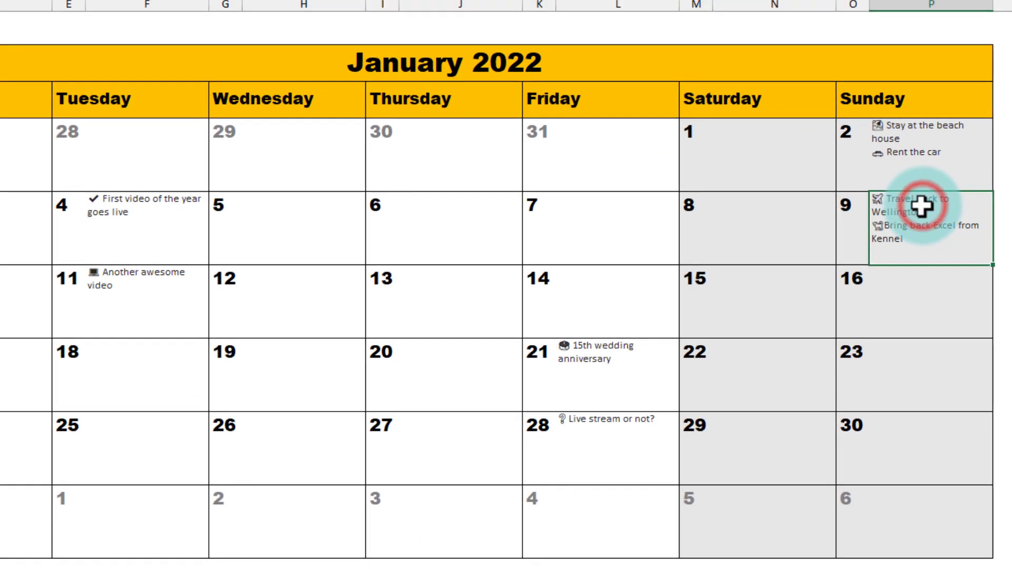